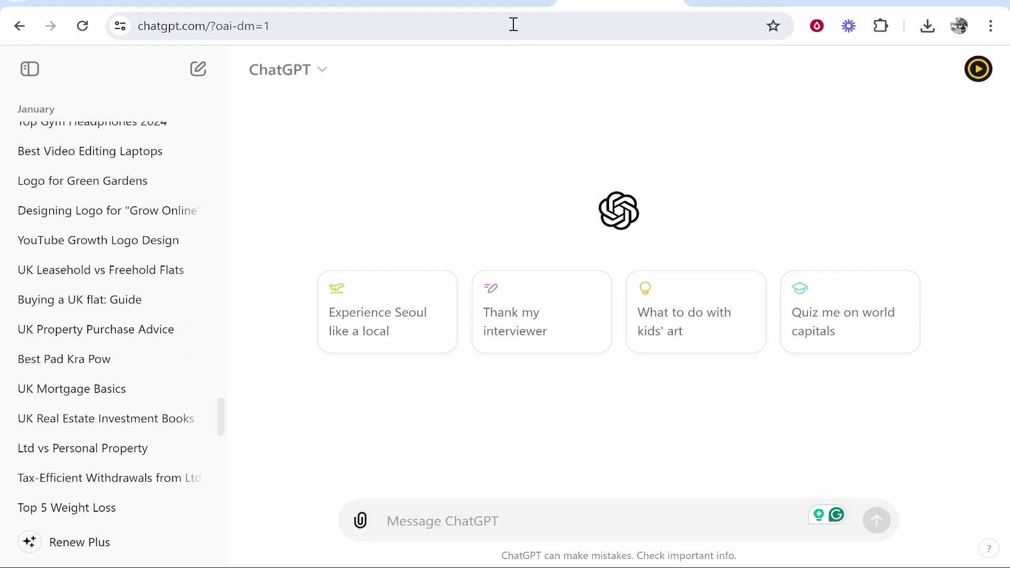
# - Leave the empty ChatGPT chat for the design dashboard in the other browser tab
pyautogui.click(495, 4)
# - Glance at the Canva home page, then go back to the empty ChatGPT chat
pyautogui.click(757, 3)
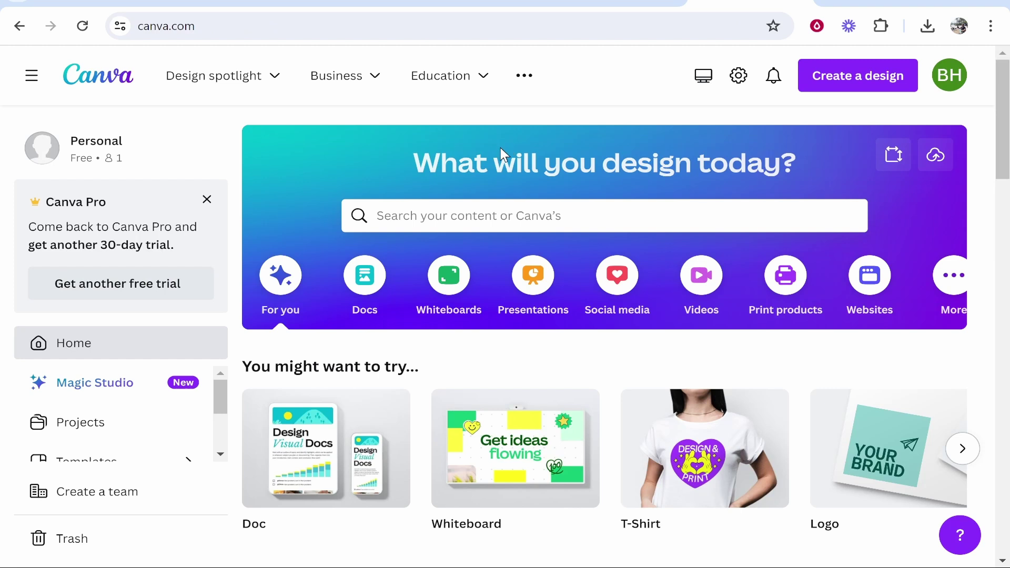
pyautogui.click(620, 5)
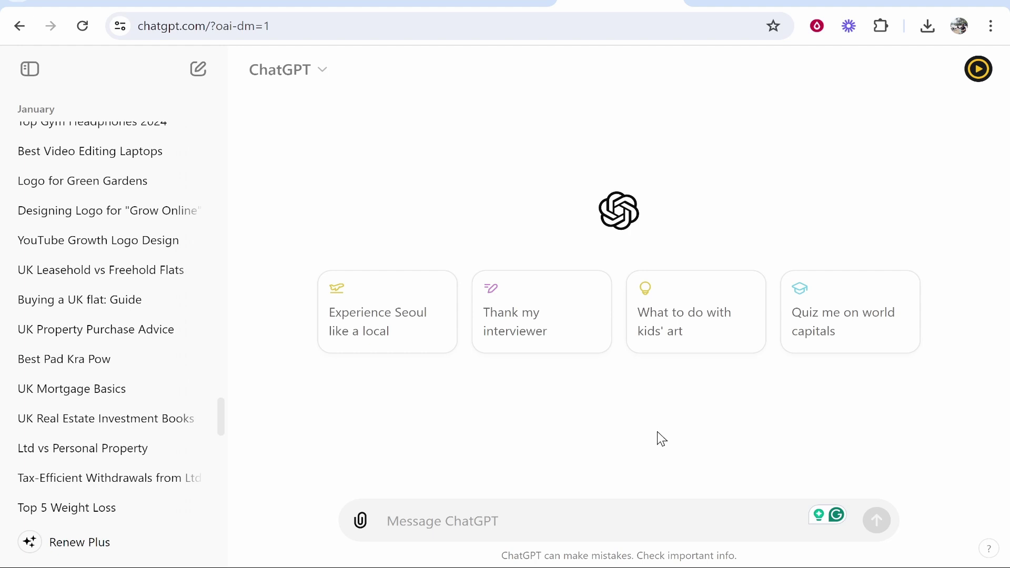
# - Ask ChatGPT to create a title for an ebook about budget travelling around Thailand
pyautogui.write('create a title for ')
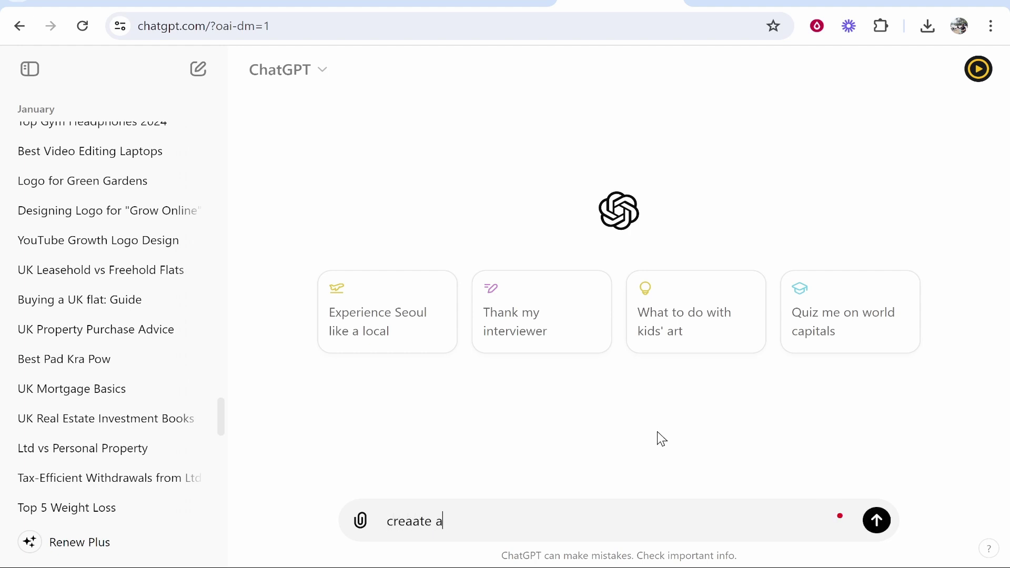
pyautogui.write('my eb')
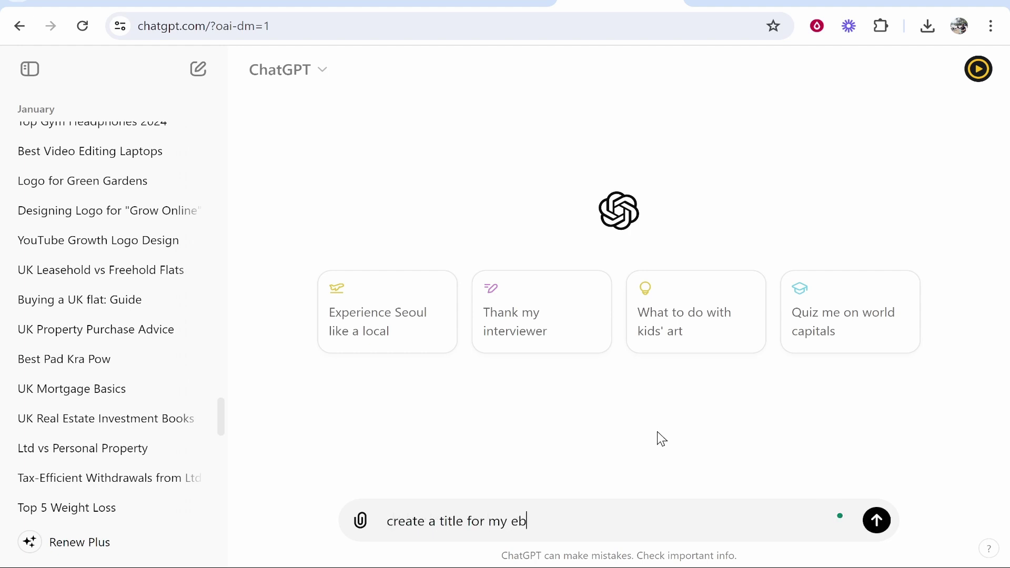
pyautogui.write('ook about: budget travelling around thailand')
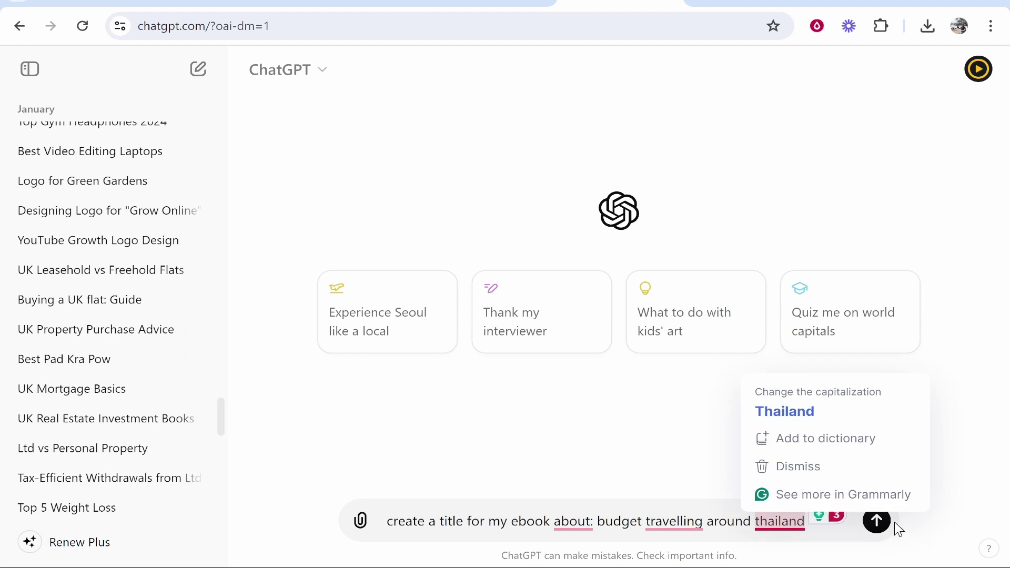
pyautogui.click(877, 522)
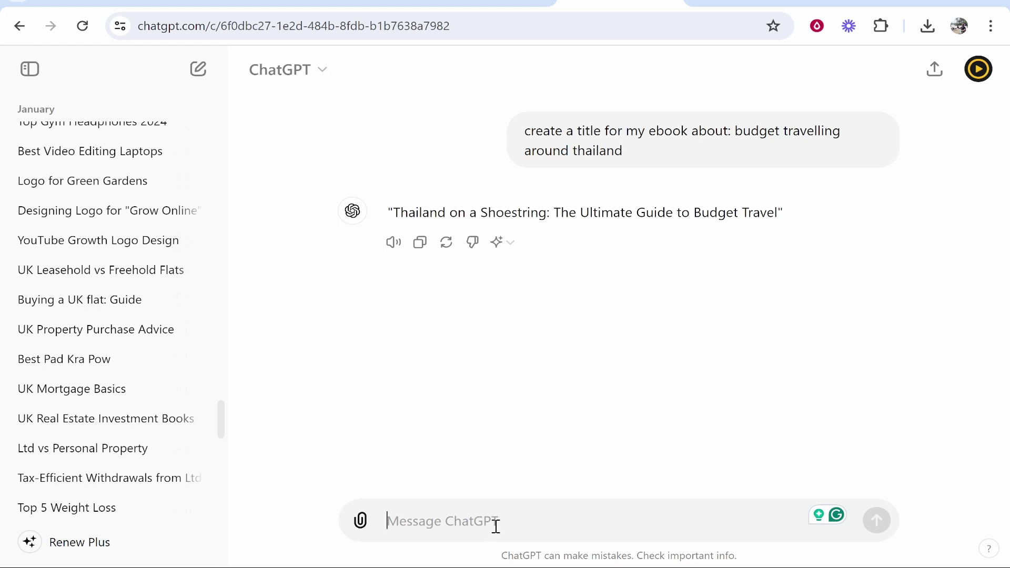
# - Ask ChatGPT for 10 more ebook title ideas
pyautogui.write('give')
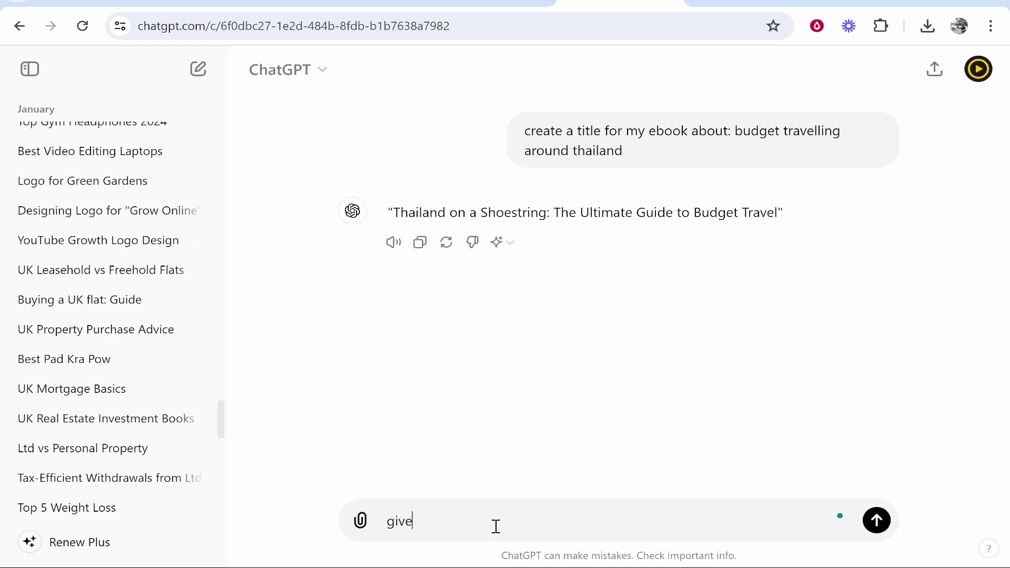
pyautogui.write(' me 10 more')
pyautogui.press('Return')
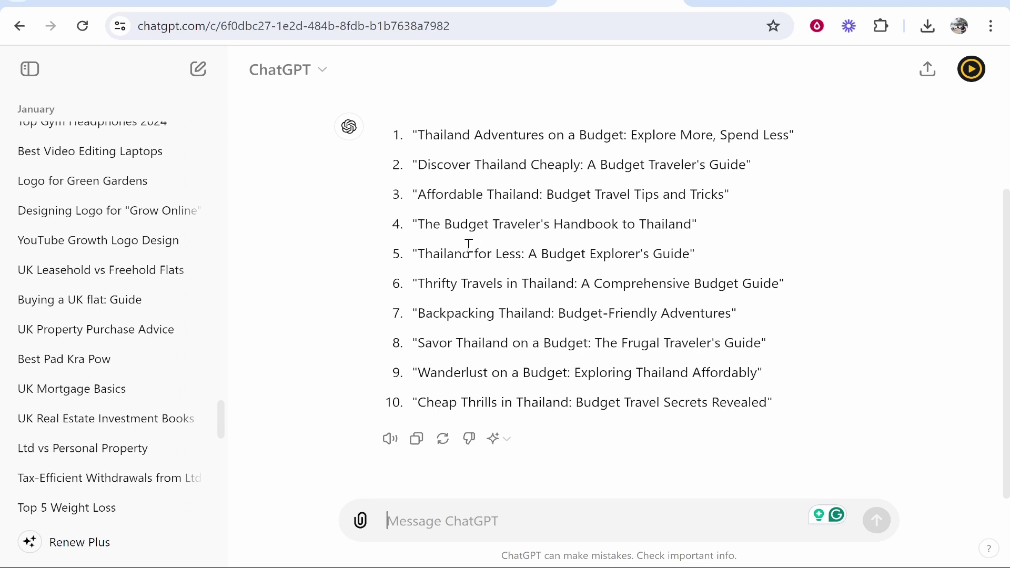
pyautogui.moveTo(414, 221); pyautogui.dragTo(732, 223)
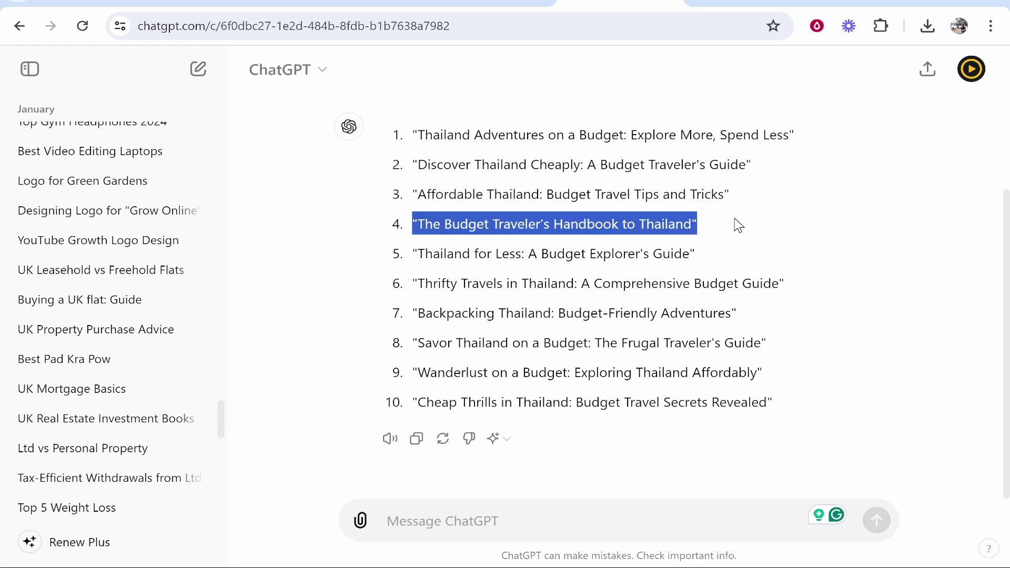
pyautogui.click(721, 223)
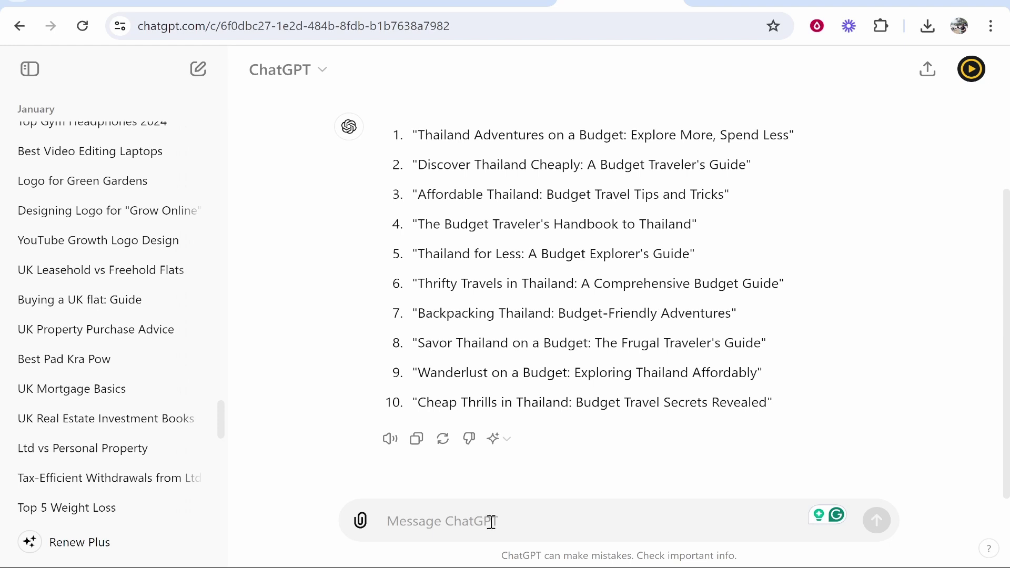
# - Request 5-word titles and pick number 2, 'Budget Travel Guide to Thailand'
pyautogui.write('make')
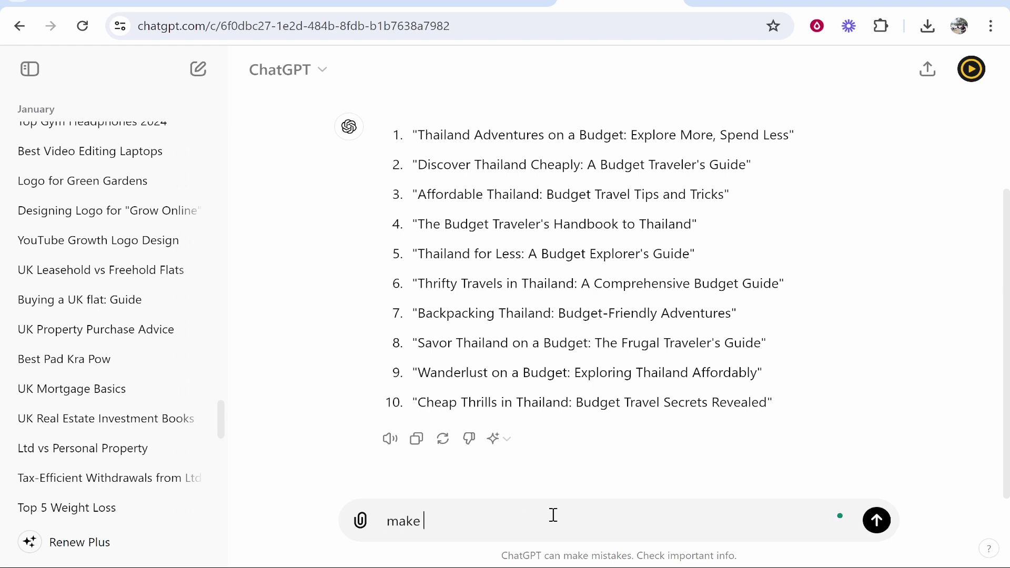
pyautogui.write('it 5')
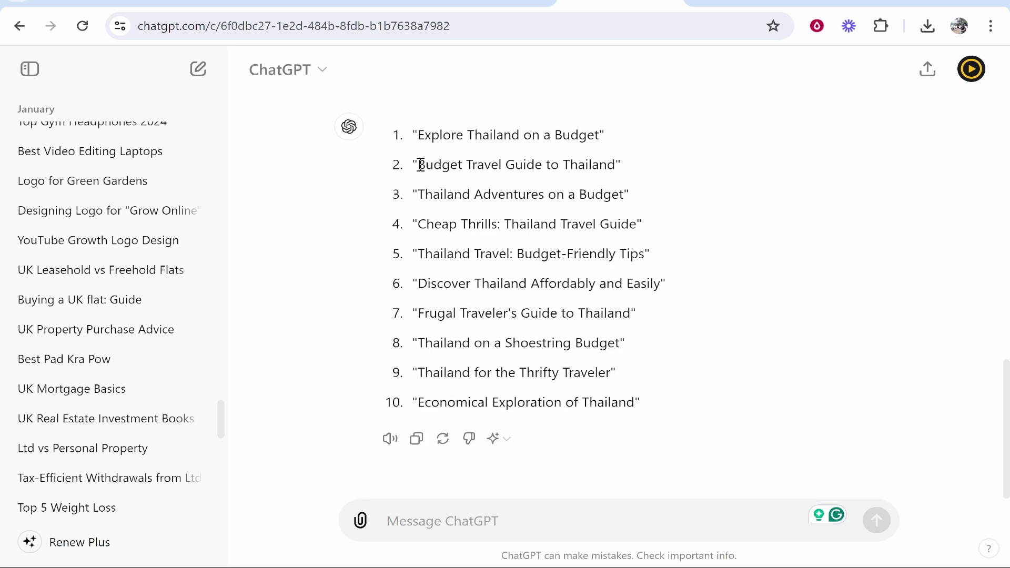
pyautogui.moveTo(419, 165); pyautogui.dragTo(618, 165)
pyautogui.click(552, 522)
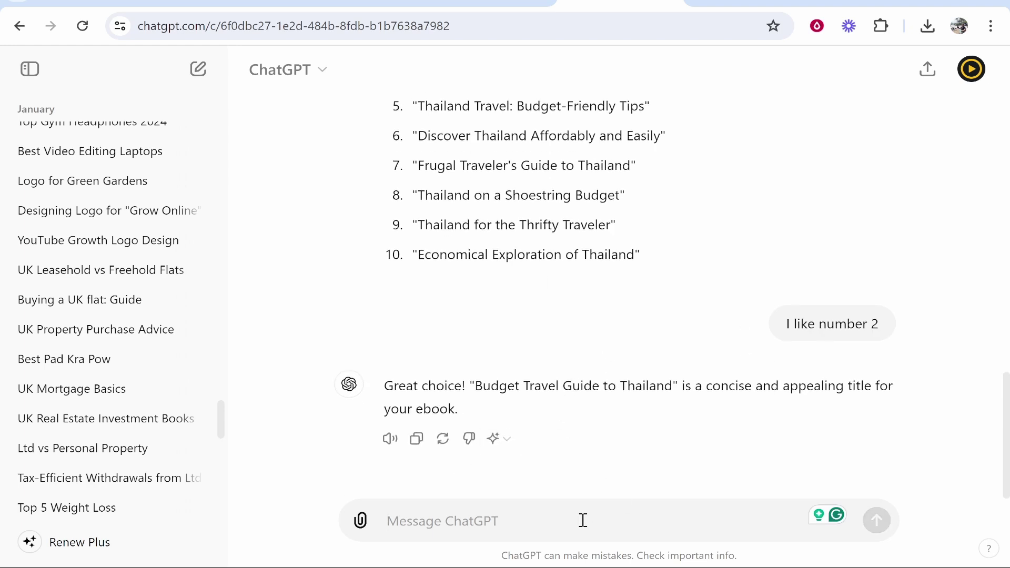
# - Ask ChatGPT to generate chapters for the Thailand budget travel book
pyautogui.write('let')
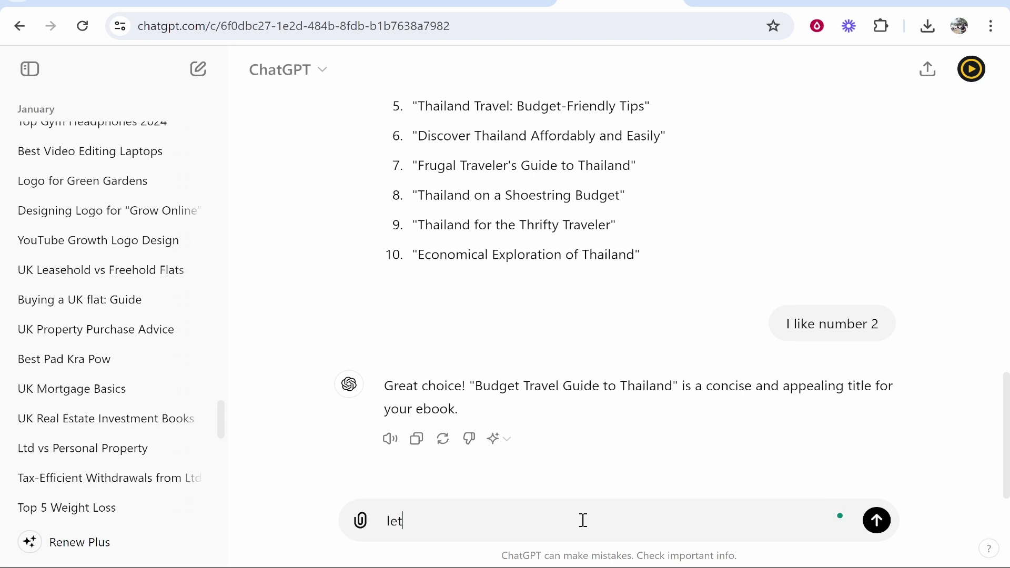
pyautogui.write('s genrate chap')
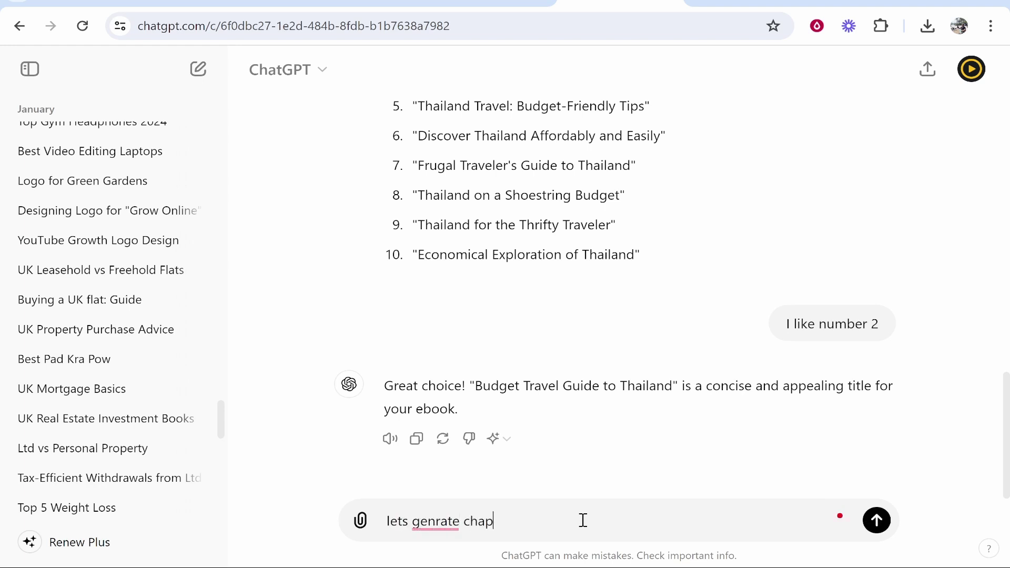
pyautogui.write('ters for the book')
pyautogui.press('Return')
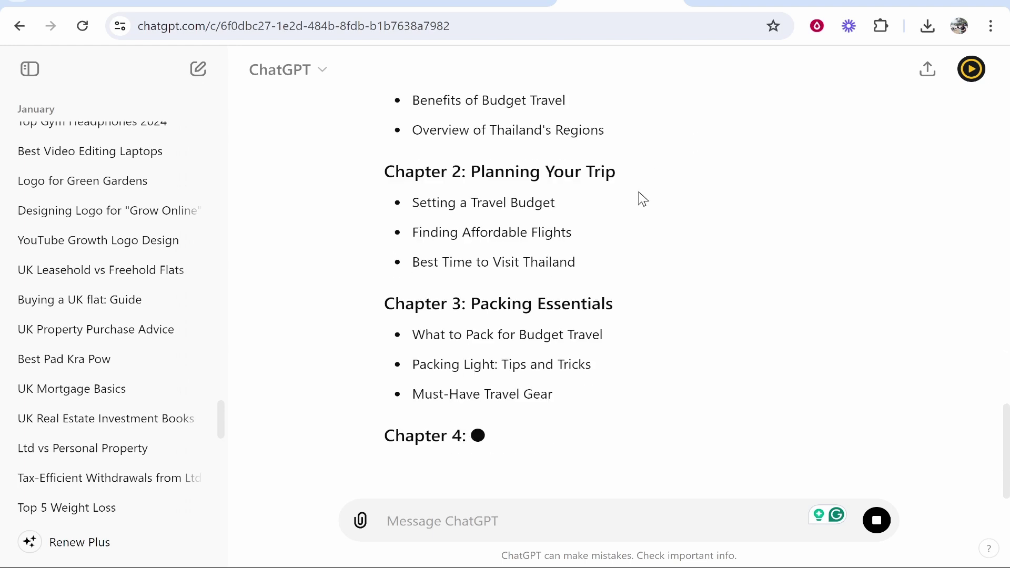
pyautogui.scroll(2, 490, 321)
pyautogui.scroll(-2, 610, 271)
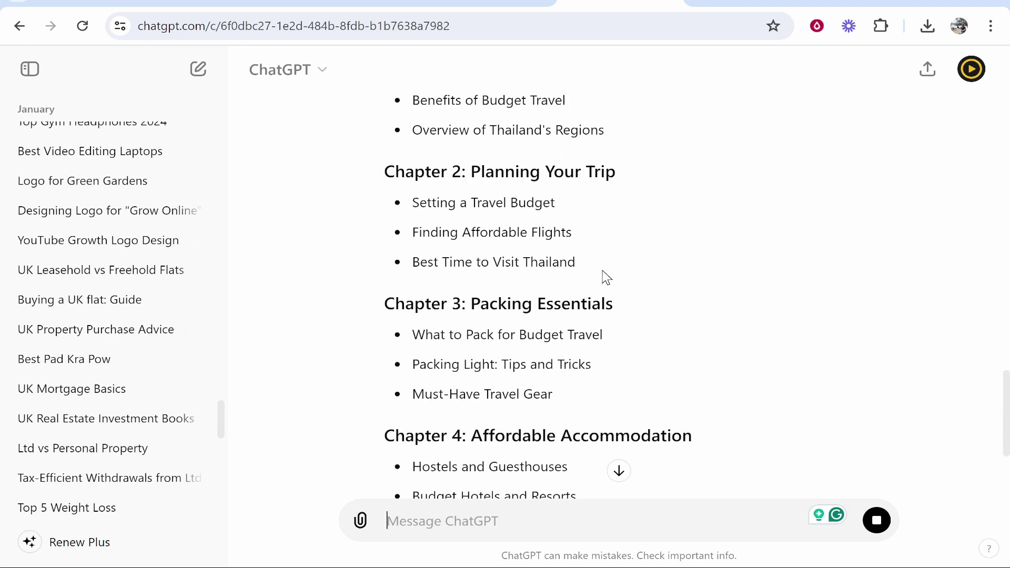
pyautogui.scroll(-2, 629, 305)
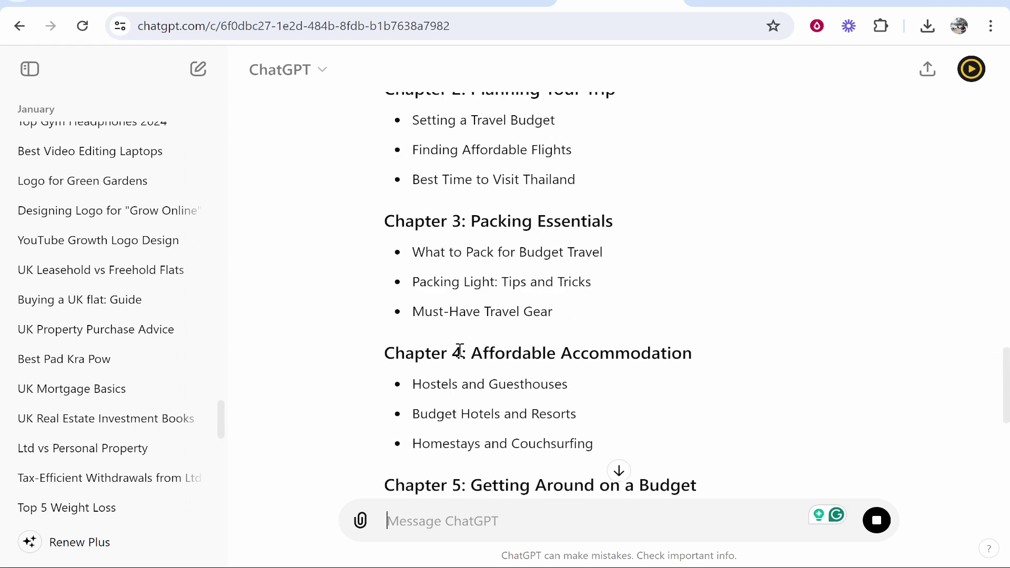
pyautogui.scroll(-2, 664, 355)
# - Read through the 15-chapter outline down to the Conclusion chapter
pyautogui.scroll(-2, 676, 392)
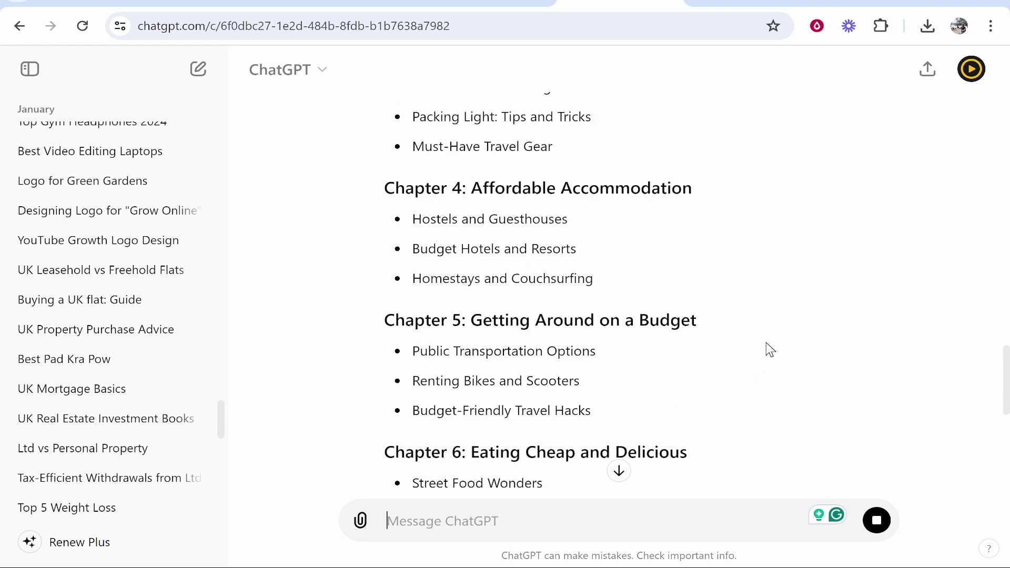
pyautogui.scroll(-2, 509, 333)
pyautogui.scroll(-2, 552, 316)
pyautogui.scroll(-2, 526, 316)
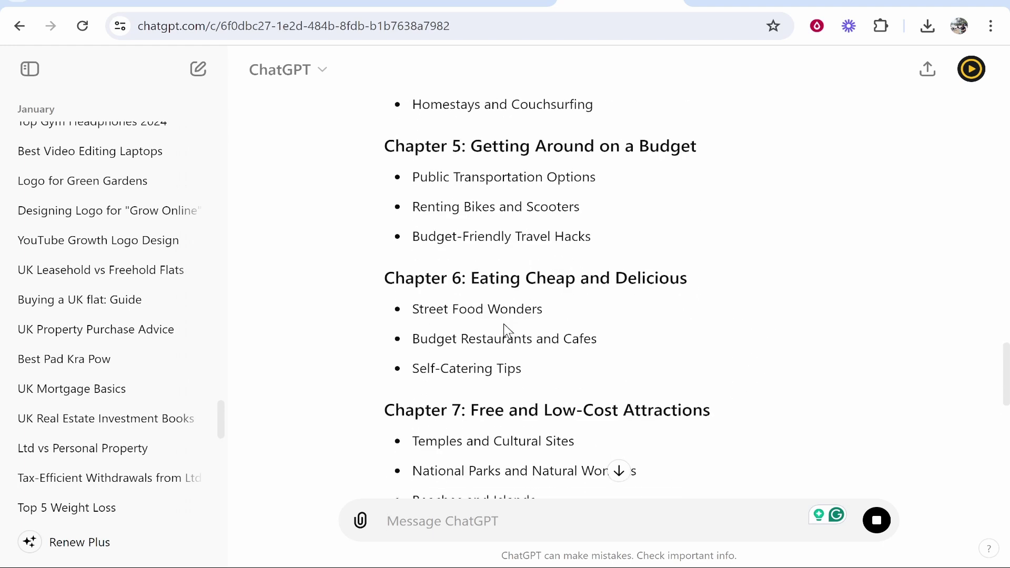
pyautogui.moveTo(471, 337); pyautogui.dragTo(705, 331)
pyautogui.scroll(-10, 708, 327)
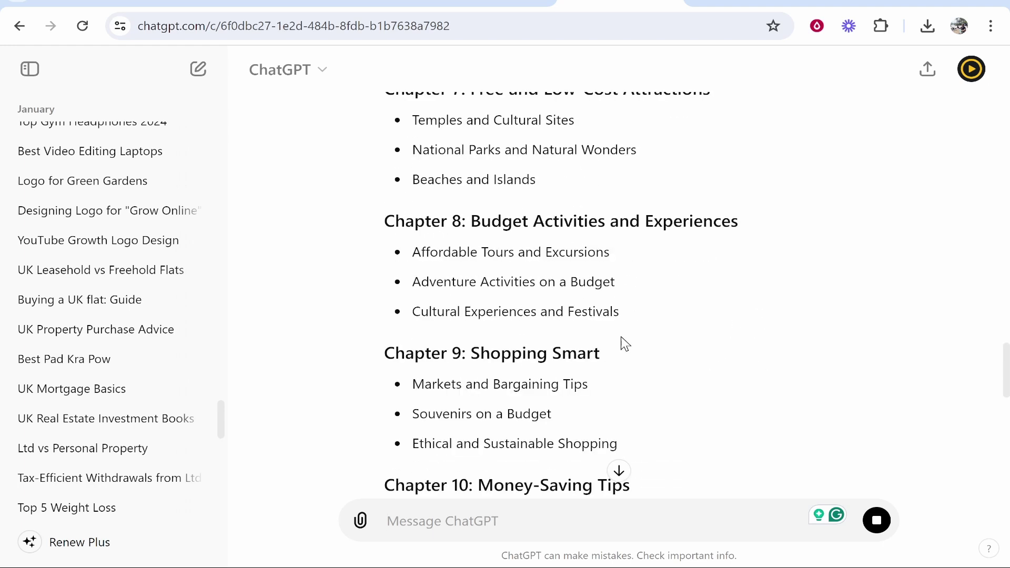
pyautogui.scroll(-10, 539, 322)
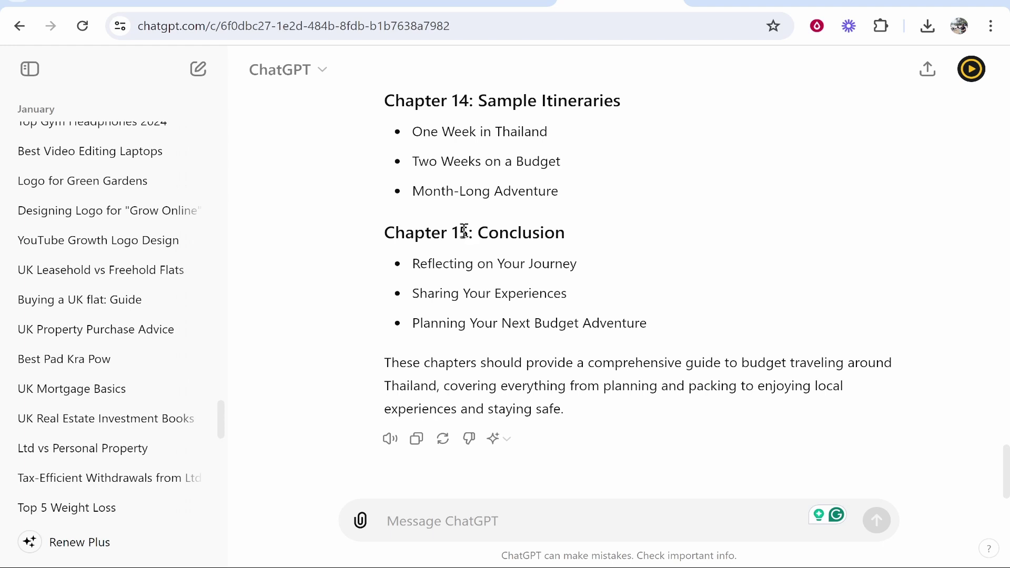
pyautogui.moveTo(468, 232); pyautogui.dragTo(385, 232)
pyautogui.click(552, 247)
# - Get a concise 10-chapter outline, then paste a 300-word Chapter 1 introduction request
pyautogui.write('make it more concise around 10 chapters')
pyautogui.press('Return')
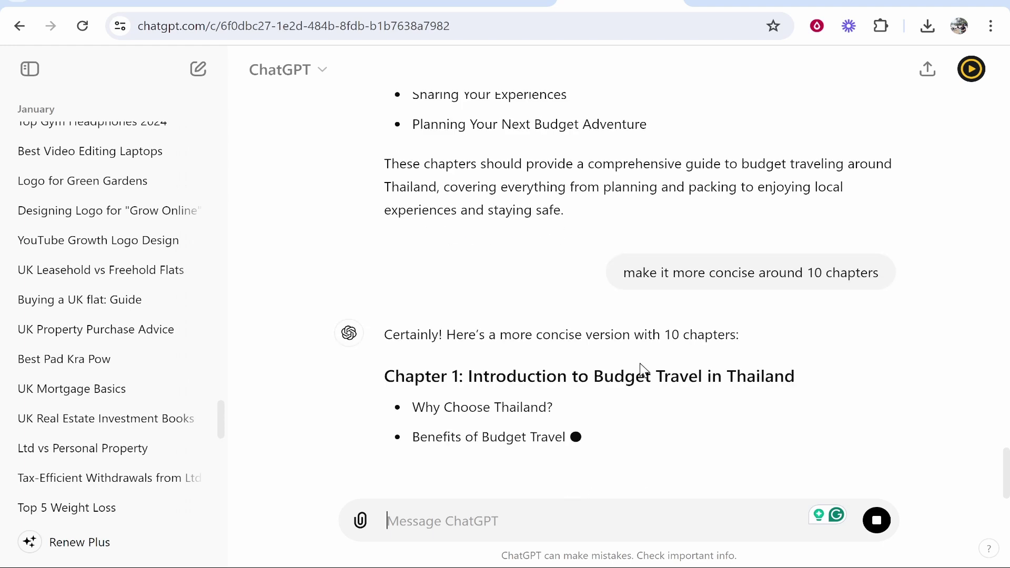
pyautogui.scroll(2, 637, 368)
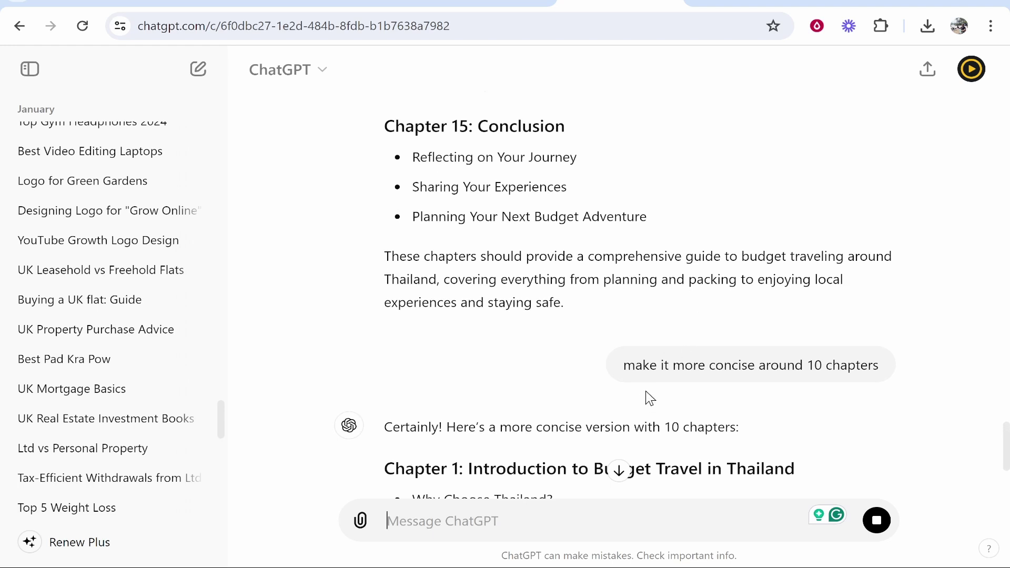
pyautogui.moveTo(632, 364); pyautogui.dragTo(867, 363)
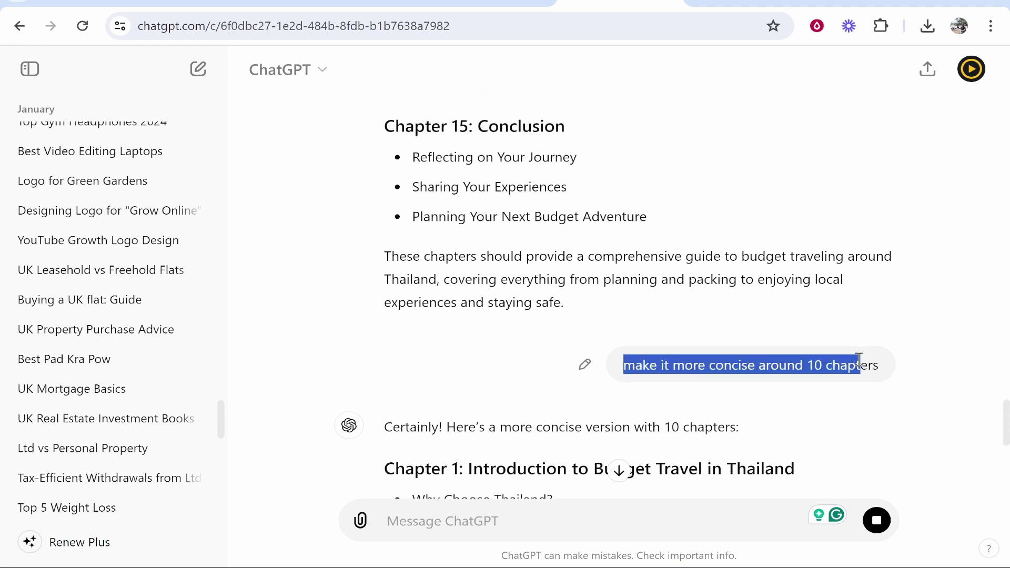
pyautogui.scroll(-15, 697, 375)
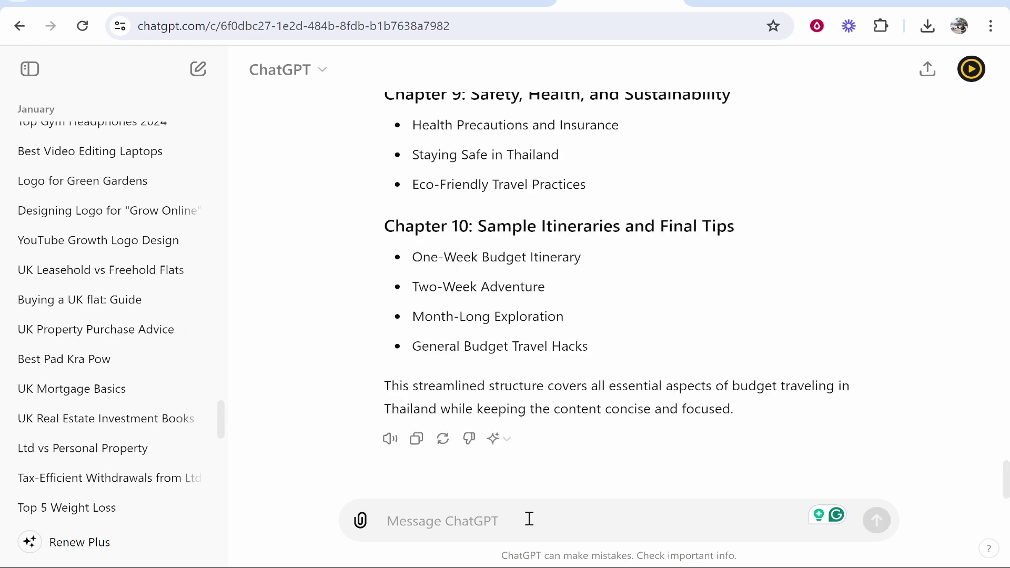
pyautogui.scroll(15, 648, 367)
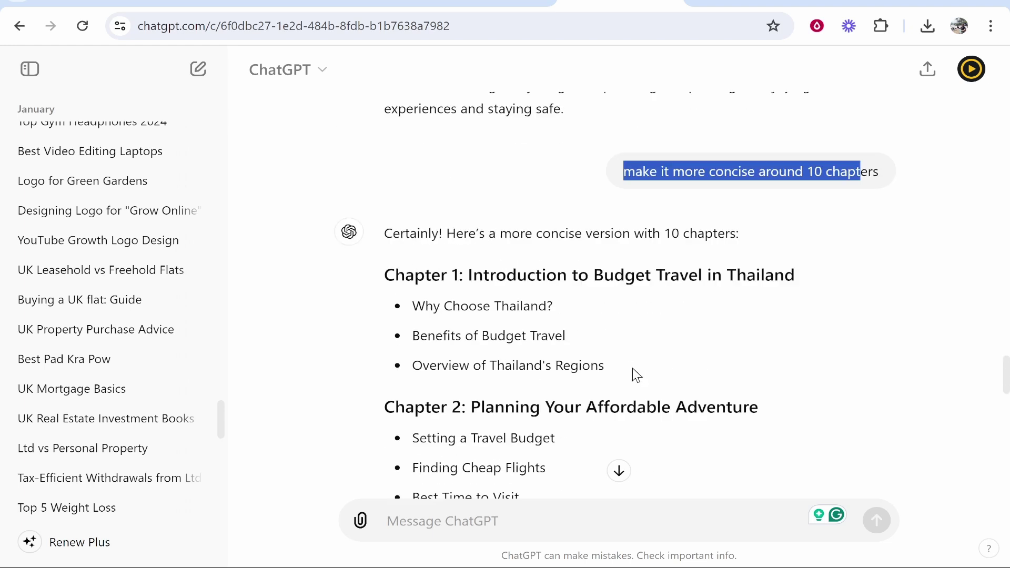
pyautogui.write('give me a 300 word introduction for chapter 1')
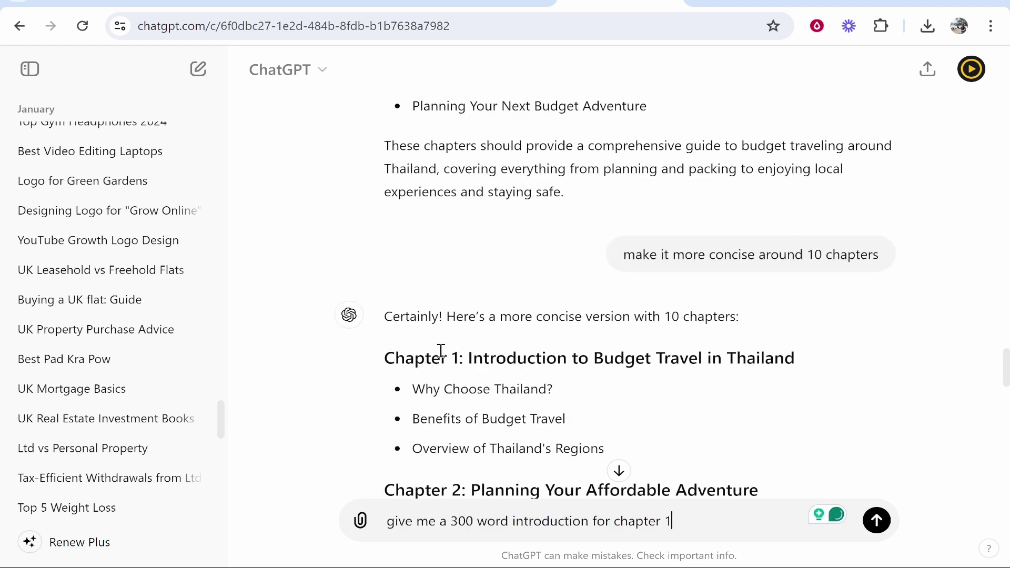
# - Send the 300-word Chapter 1 introduction request and review the reply
pyautogui.click(876, 521)
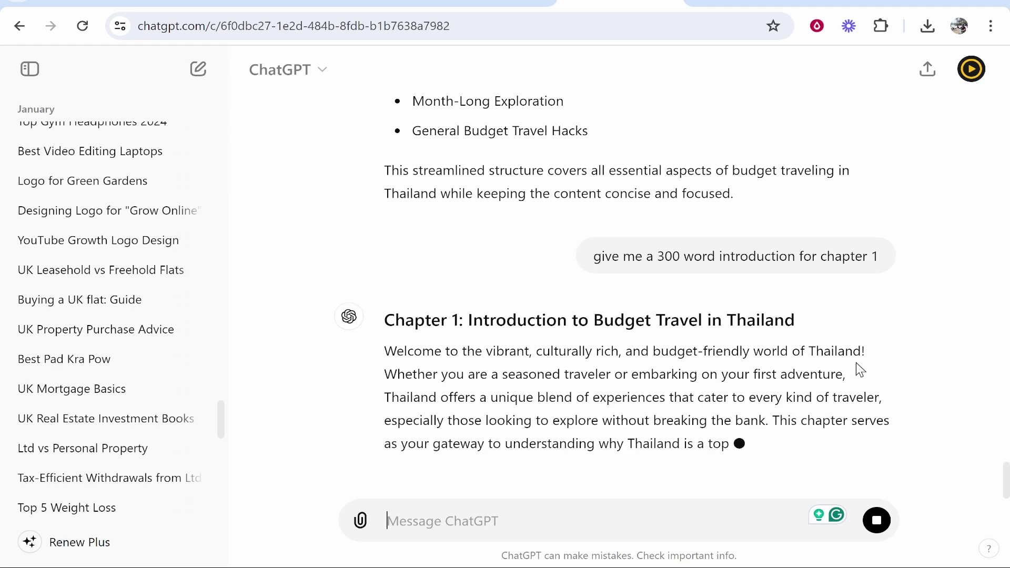
pyautogui.scroll(-8, 705, 199)
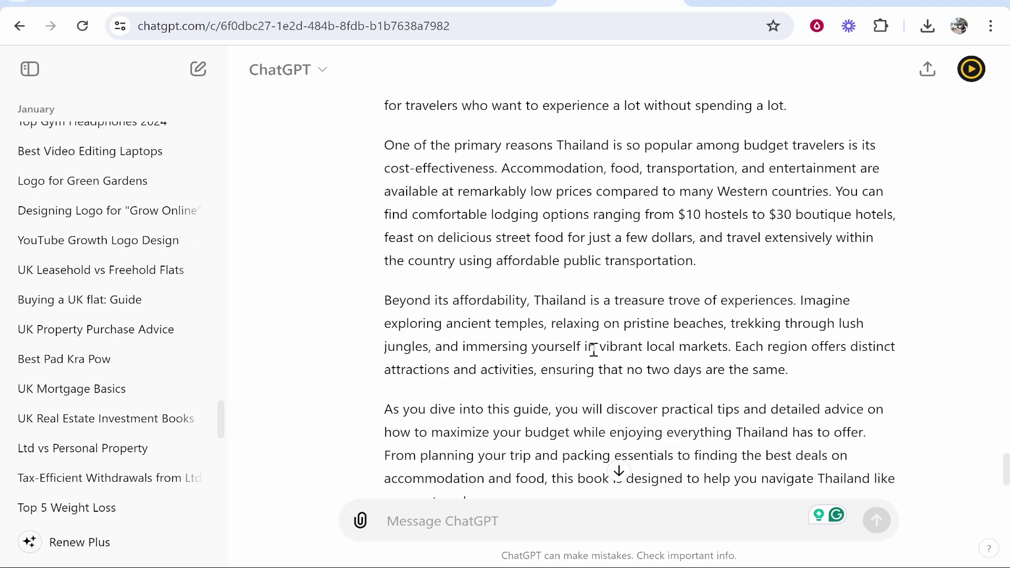
pyautogui.scroll(2, 566, 408)
pyautogui.scroll(6, 508, 367)
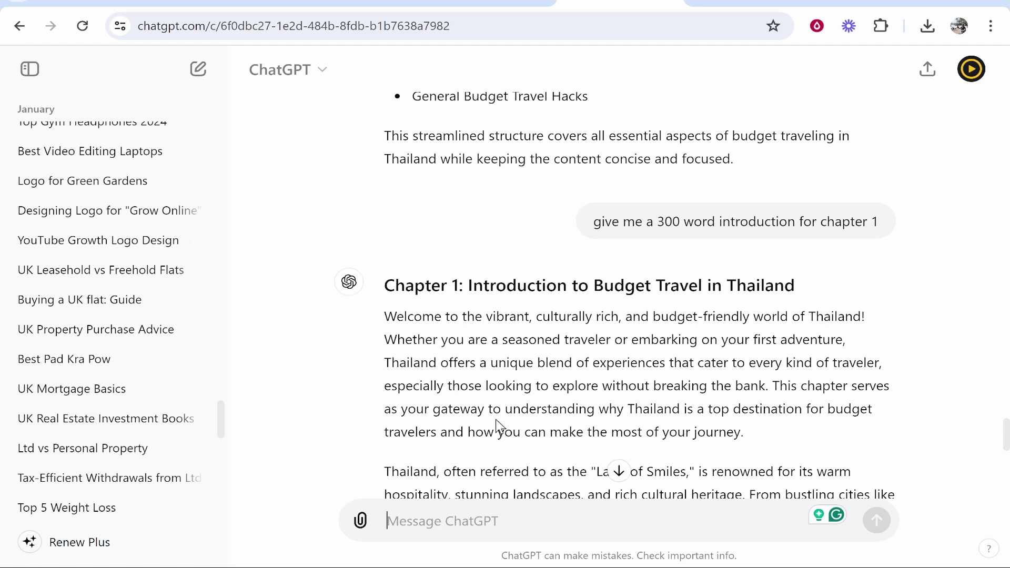
# - Ask ChatGPT for a shorter, catchier version of the intro paragraph
pyautogui.click(523, 518)
pyautogui.write('concise the first paragraph and hook the reader with the intro')
pyautogui.press('Return')
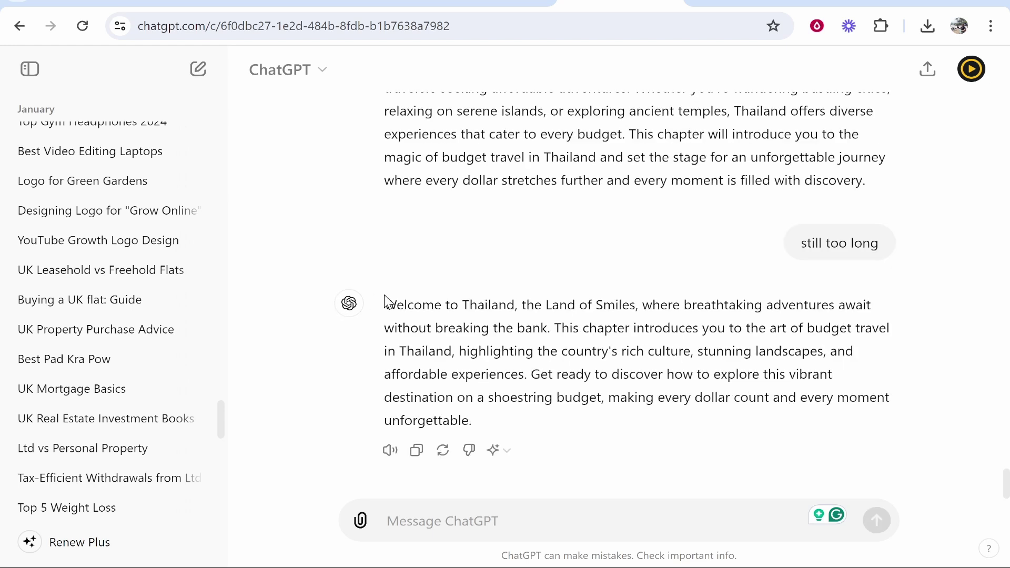
# - Copy the shortened 'Welcome to Thailand' intro and move to Google Docs
pyautogui.moveTo(385, 304); pyautogui.dragTo(891, 437)
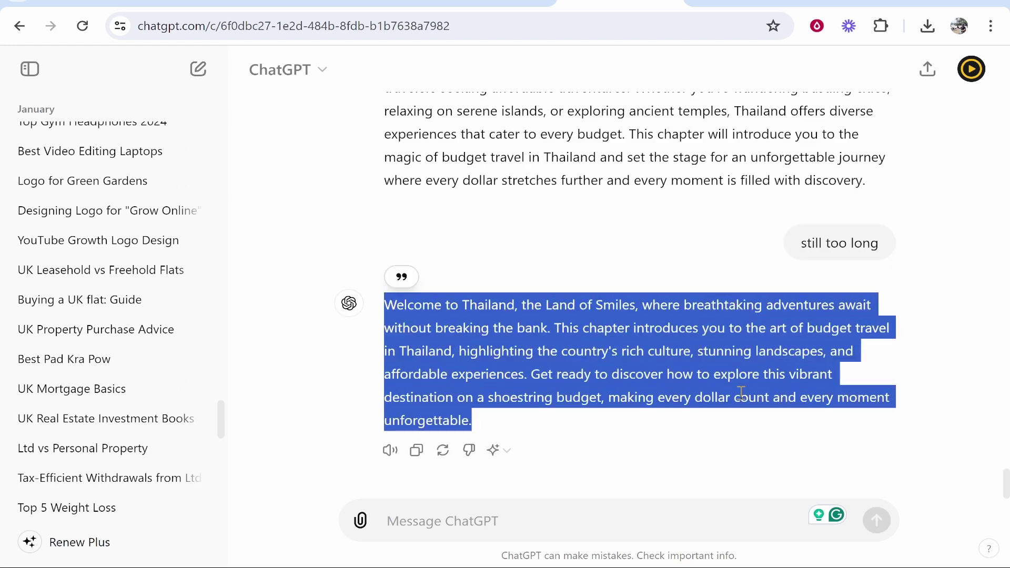
pyautogui.rightClick(518, 318)
pyautogui.click(563, 83)
pyautogui.hotkey('ctrl', 'shift', 'Tab')
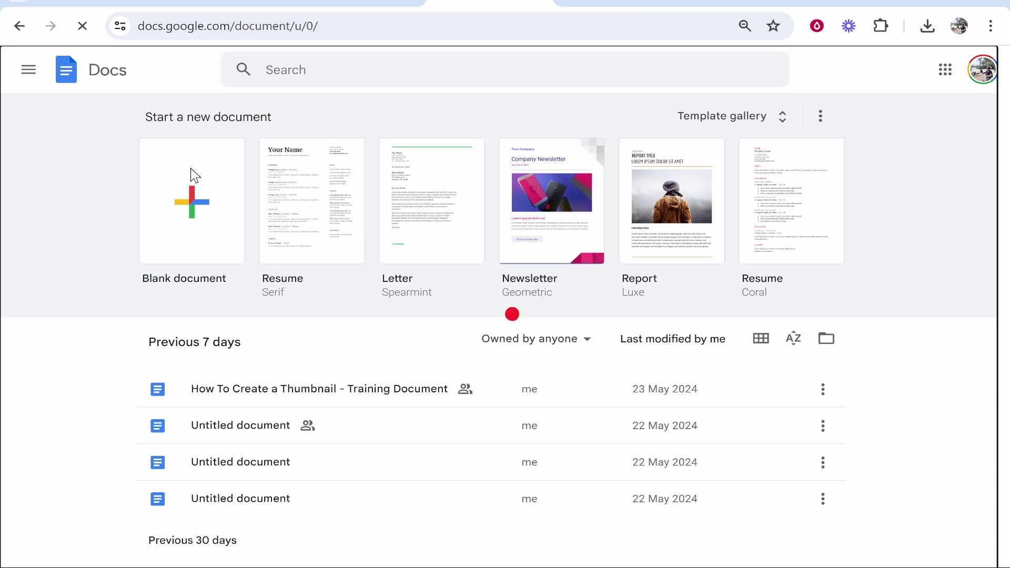
# - Create a blank document and paste the 'Budget Travel Guide to Thailand' title from ChatGPT
pyautogui.click(195, 176)
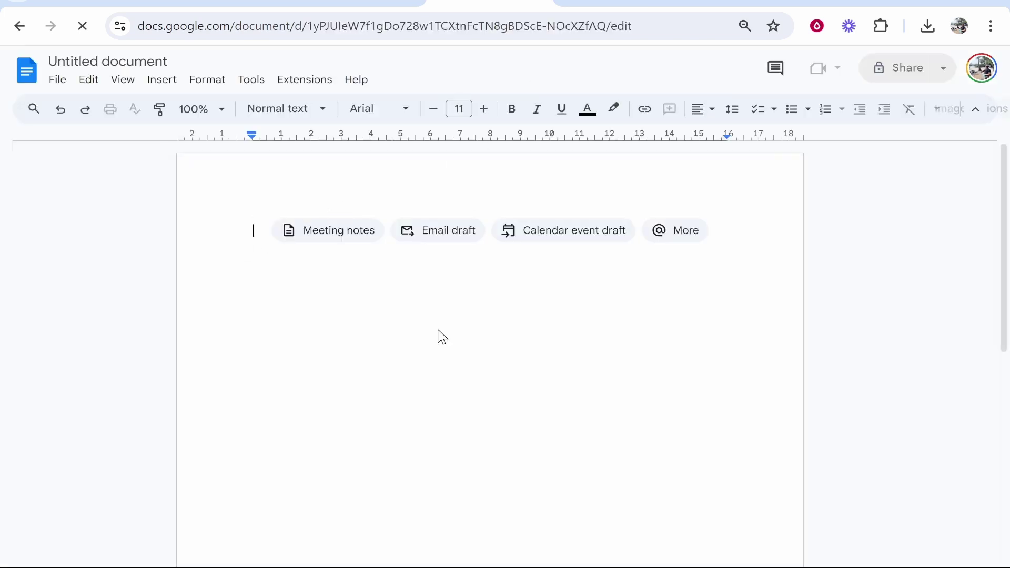
pyautogui.click(667, 6)
pyautogui.click(556, 262)
pyautogui.scroll(5, 556, 263)
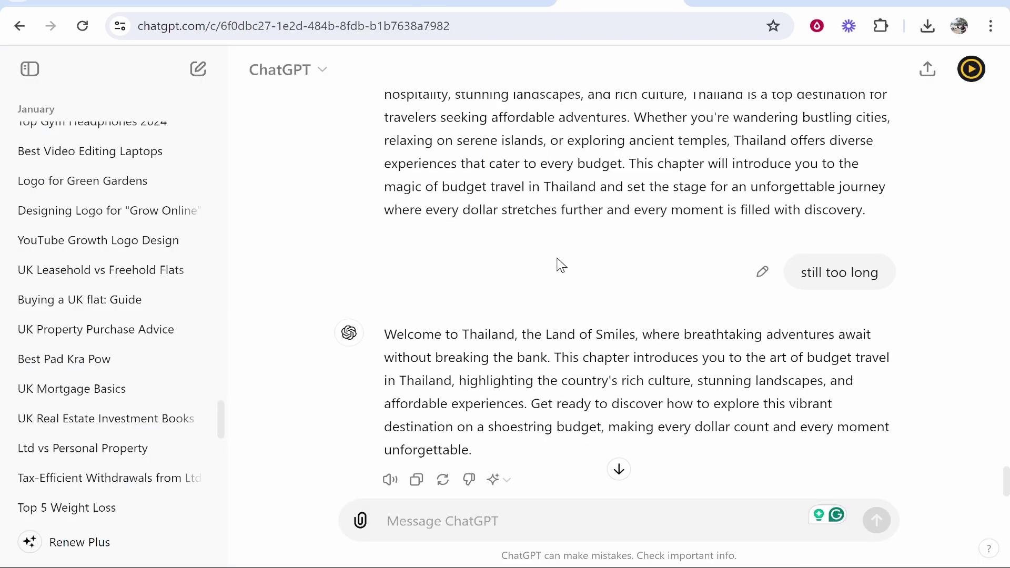
pyautogui.moveTo(476, 188); pyautogui.dragTo(671, 190)
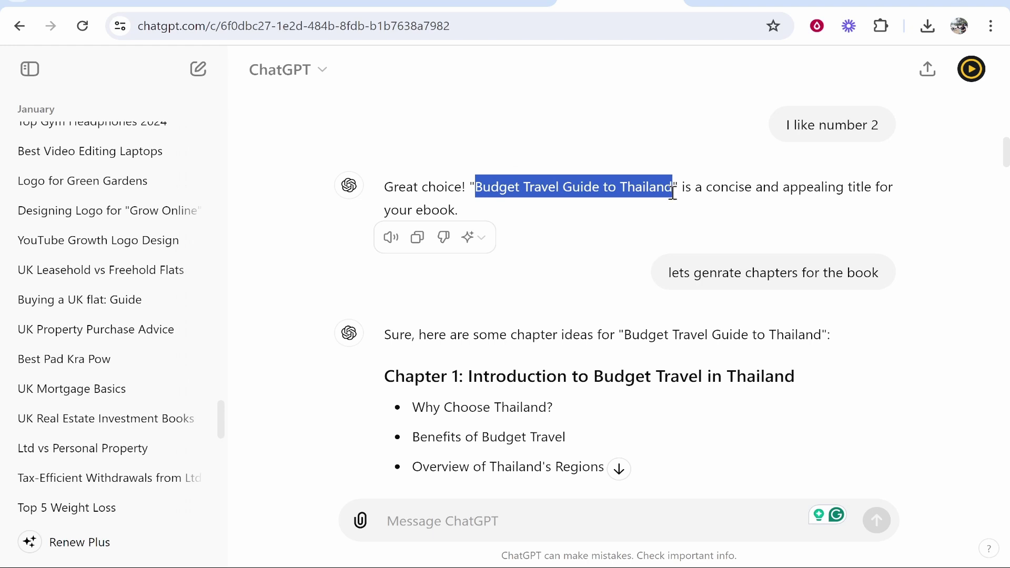
pyautogui.hotkey('ctrl', 'c')
pyautogui.hotkey('ctrl', 'shift', 'Tab')
pyautogui.hotkey('ctrl', 'v')
# - Make the title bold at 29 pt
pyautogui.moveTo(420, 231); pyautogui.dragTo(248, 221)
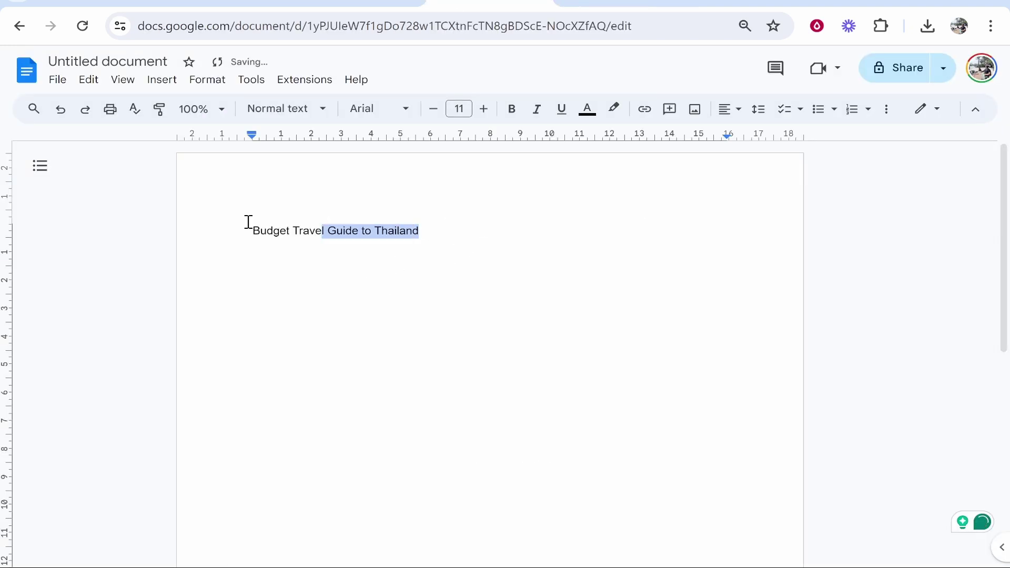
pyautogui.click(511, 108)
pyautogui.click(483, 109)
pyautogui.click(483, 109)
pyautogui.click(483, 109)
pyautogui.click(483, 109)
pyautogui.click(483, 109)
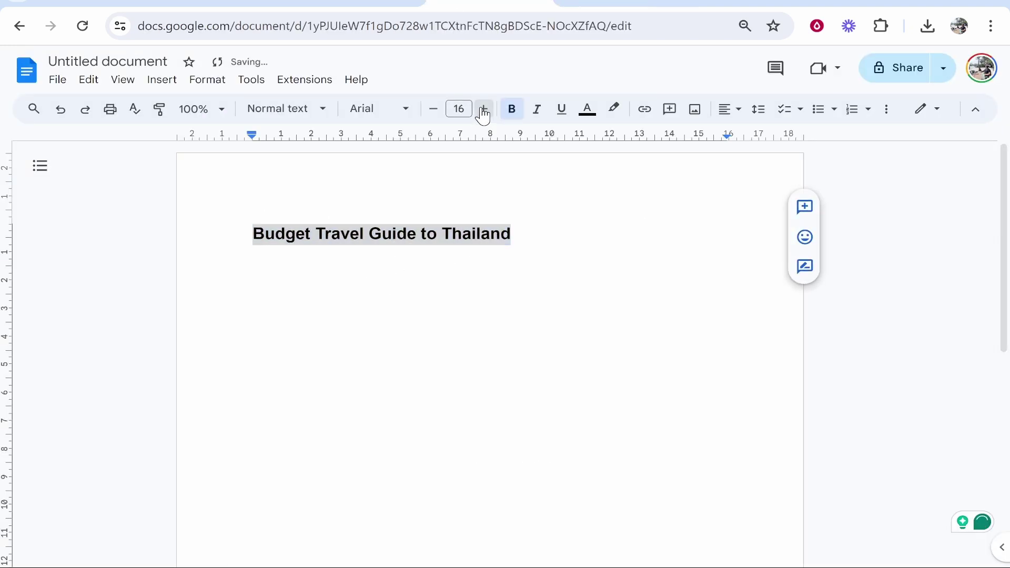
pyautogui.click(483, 109)
pyautogui.click(484, 109)
pyautogui.click(483, 109)
pyautogui.click(483, 109)
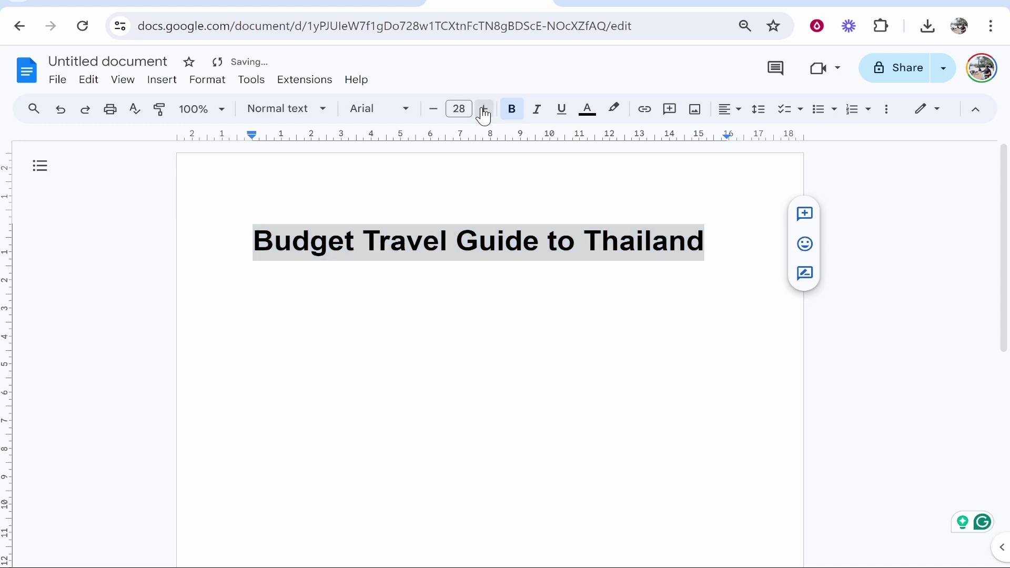
pyautogui.click(483, 109)
pyautogui.click(726, 259)
# - Start a new line below the title in plain, non-bold 14 pt text
pyautogui.press('Return')
pyautogui.press('Return')
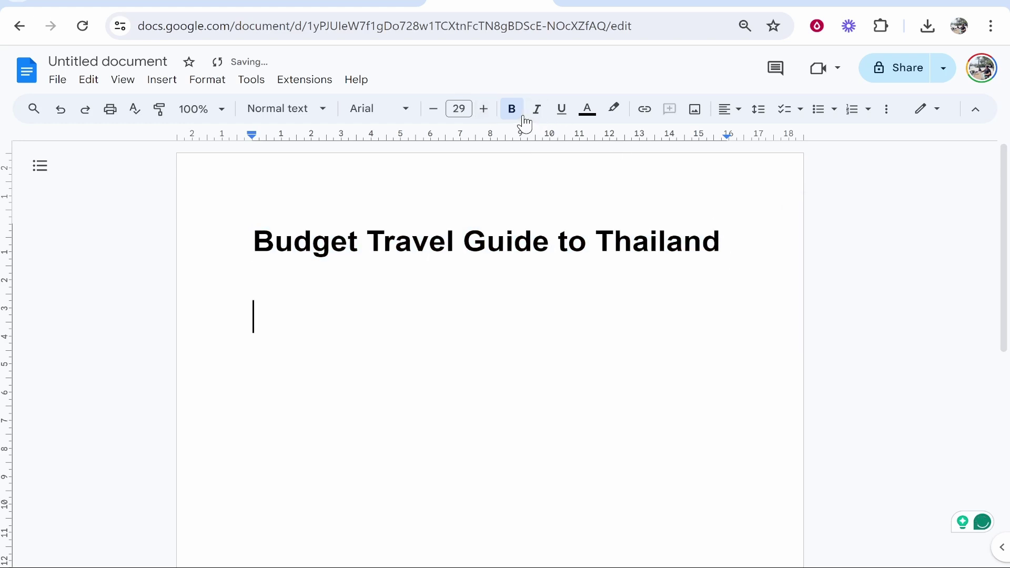
pyautogui.click(523, 117)
pyautogui.click(432, 108)
pyautogui.click(431, 109)
pyautogui.click(431, 108)
pyautogui.click(431, 109)
pyautogui.click(431, 109)
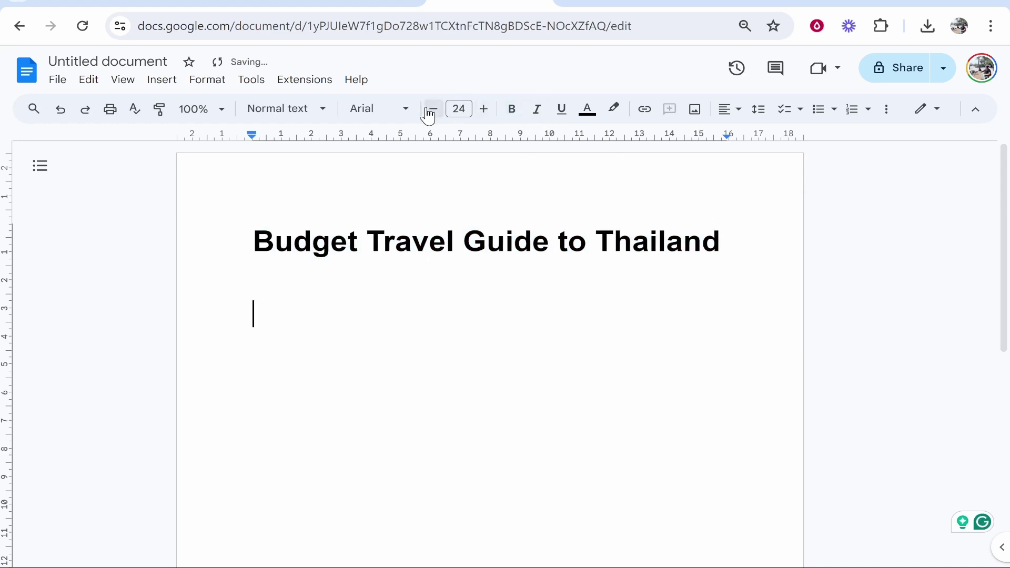
pyautogui.click(429, 110)
pyautogui.click(429, 110)
pyautogui.click(429, 110)
pyautogui.click(431, 111)
pyautogui.click(430, 110)
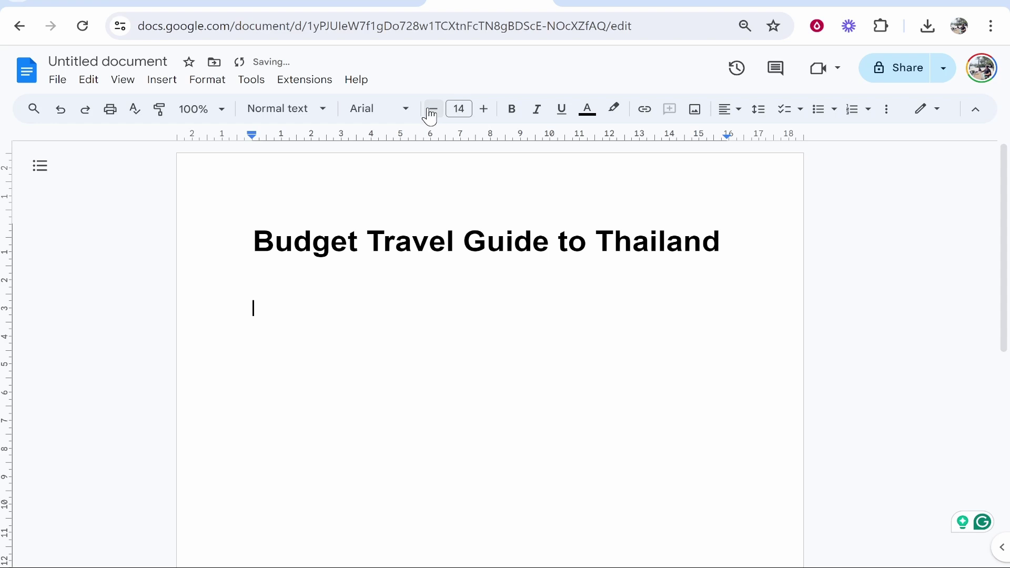
# - Select the shortened intro reply in the ChatGPT conversation
pyautogui.click(620, 1)
pyautogui.scroll(-10, 392, 302)
pyautogui.moveTo(385, 305); pyautogui.dragTo(534, 422)
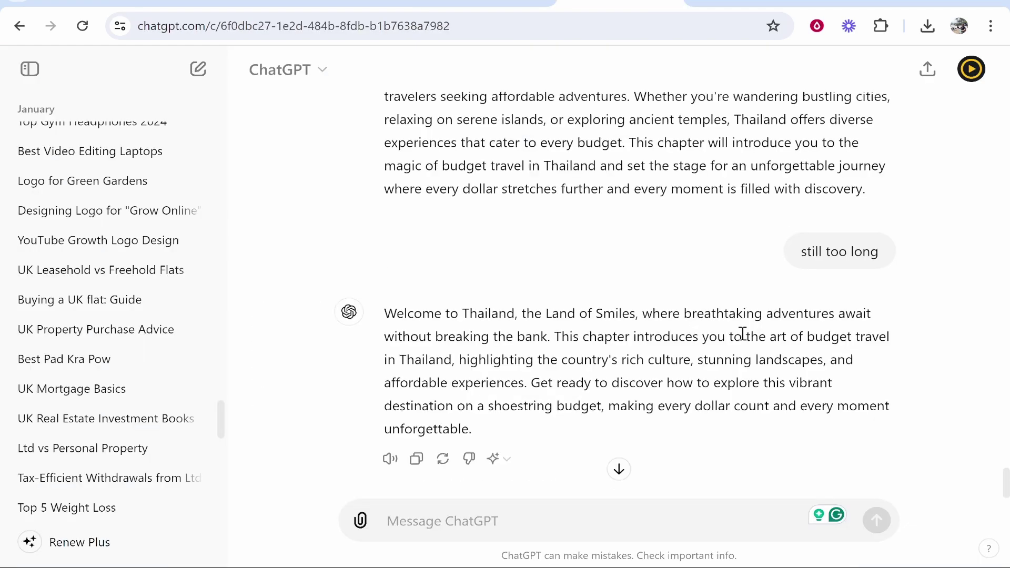
# - Copy the longer Chapter 1 paragraphs from ChatGPT below the intro in the document, then go to Canva
pyautogui.scroll(20, 742, 333)
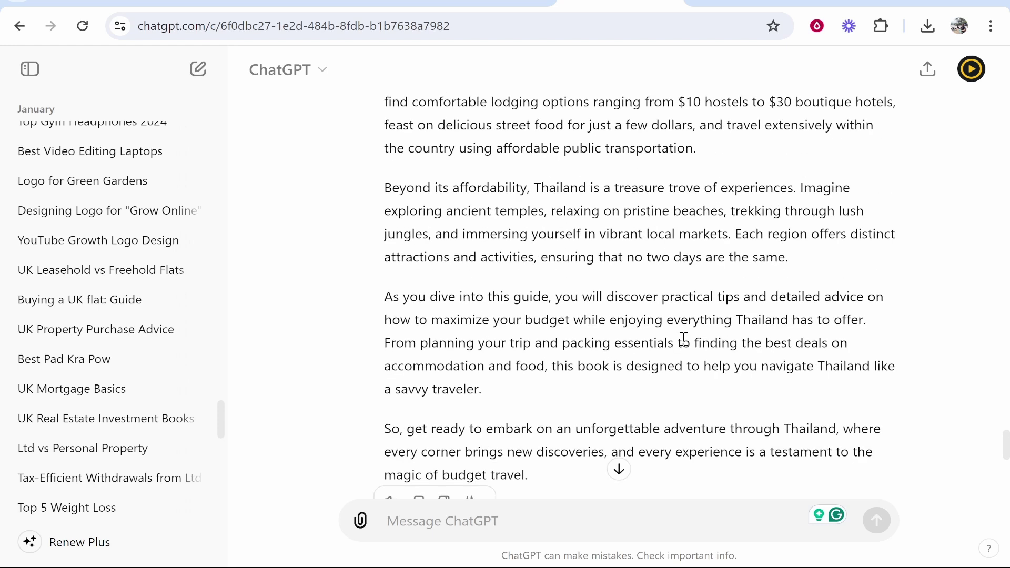
pyautogui.moveTo(390, 288); pyautogui.dragTo(553, 228)
pyautogui.scroll(-10, 656, 277)
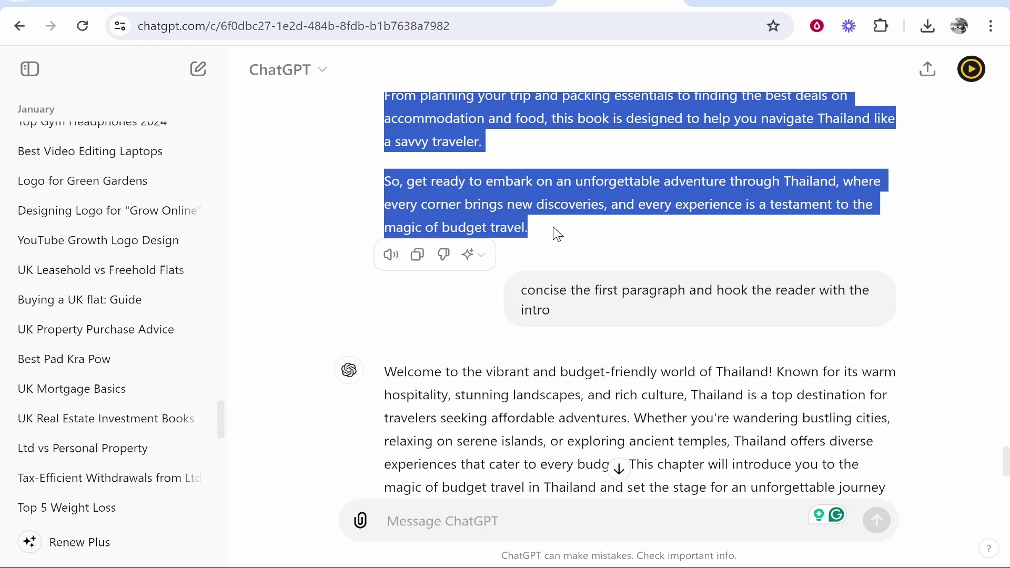
pyautogui.hotkey('ctrl', 'c')
pyautogui.hotkey('ctrl', 'shift', 'Tab')
pyautogui.hotkey('ctrl', 'v')
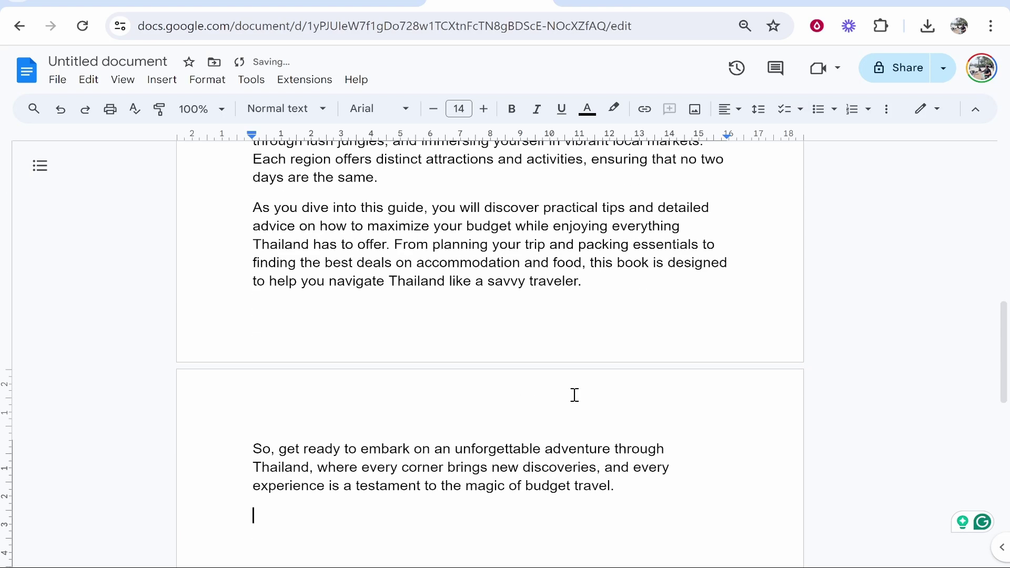
pyautogui.scroll(8, 569, 396)
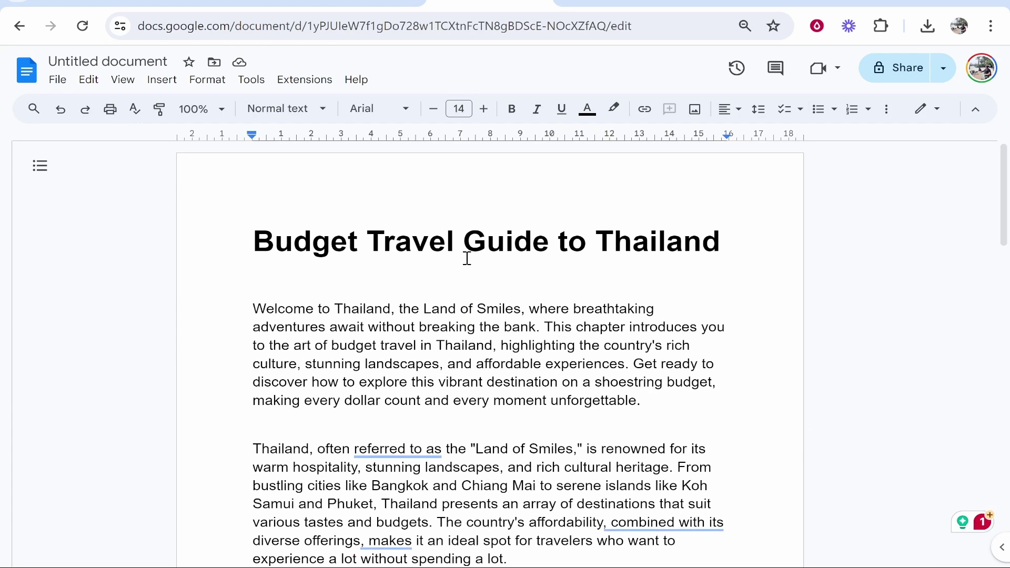
pyautogui.hotkey('ctrl', 'Tab')
pyautogui.hotkey('ctrl', 'Tab')
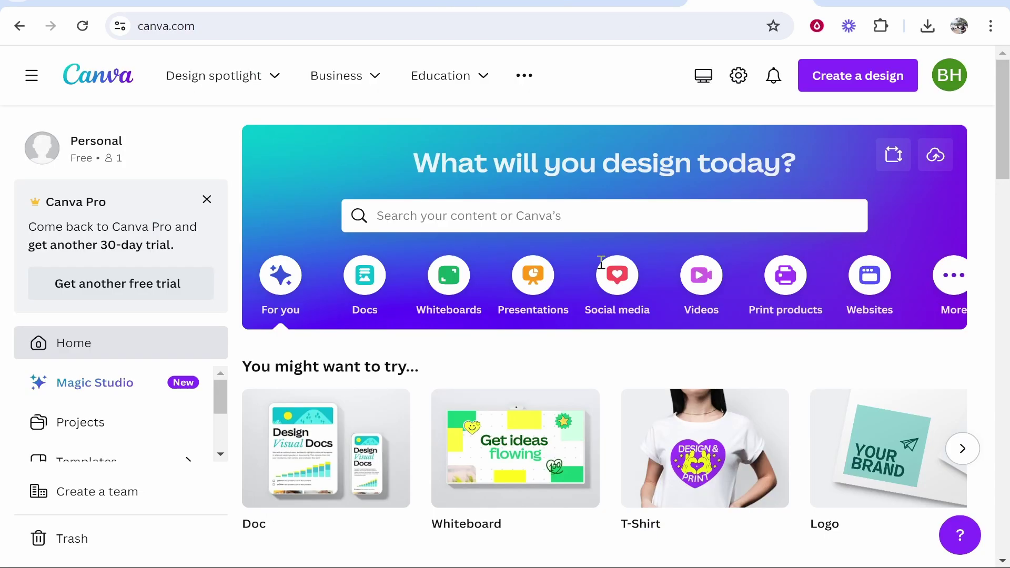
pyautogui.hotkey('ctrl', 'shift', 'Tab')
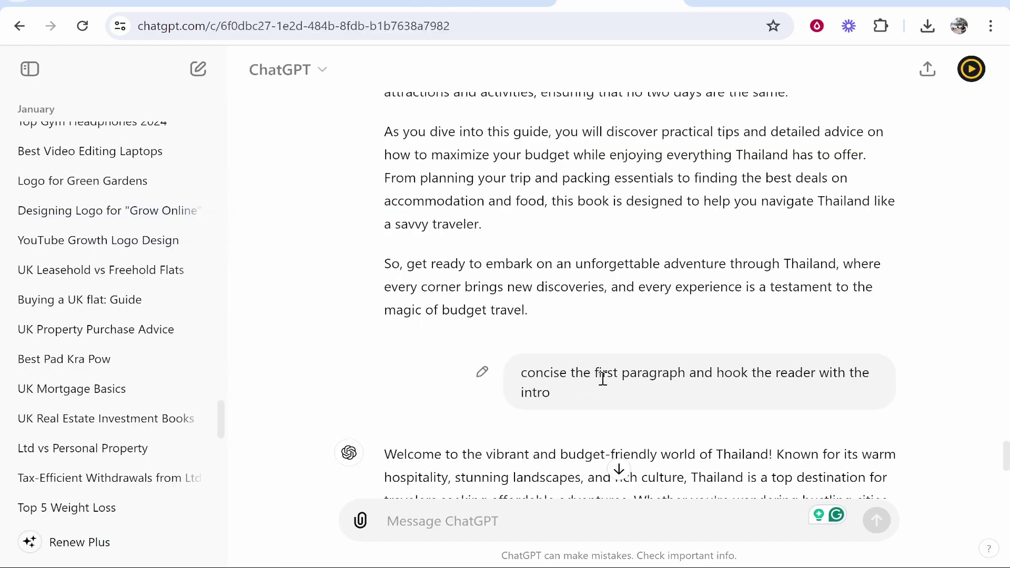
pyautogui.scroll(15, 603, 378)
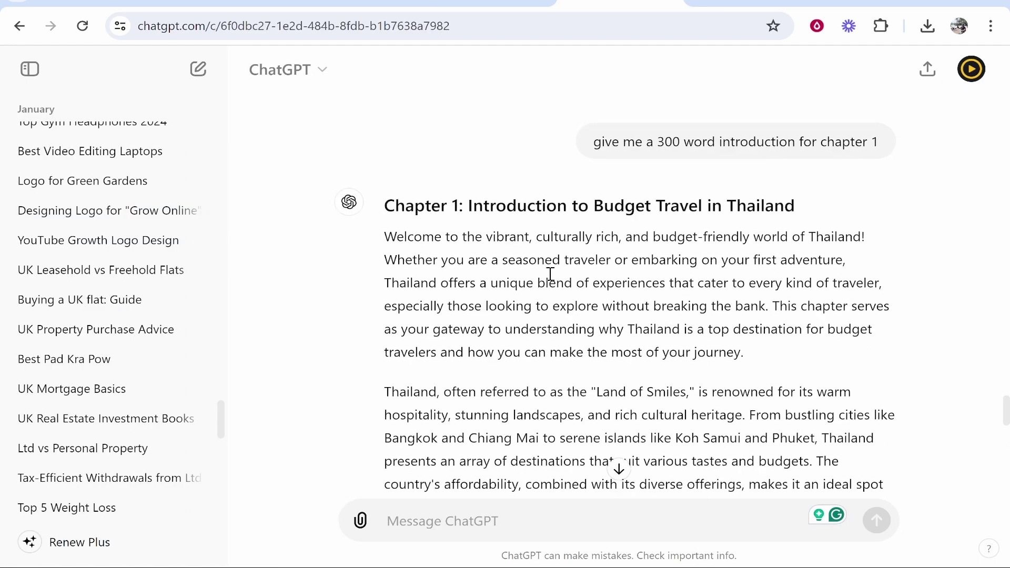
pyautogui.scroll(10, 550, 274)
pyautogui.moveTo(471, 141); pyautogui.dragTo(773, 148)
pyautogui.click(730, 191)
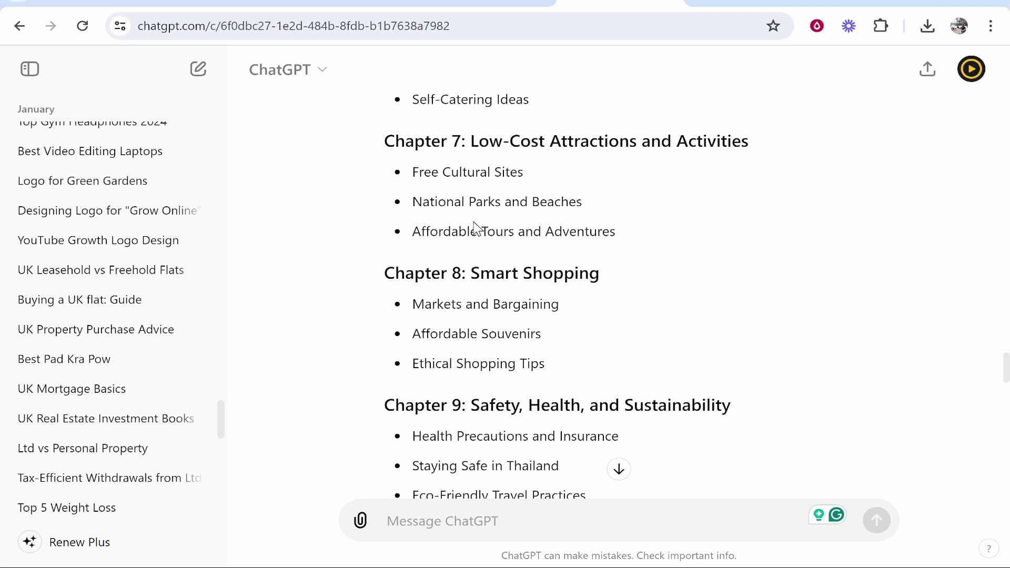
pyautogui.scroll(10, 475, 227)
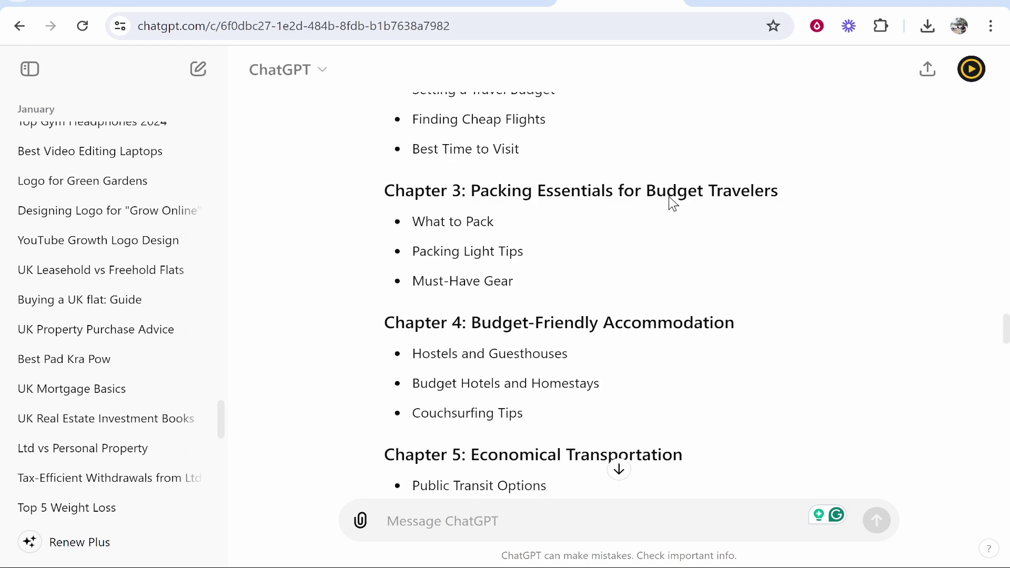
pyautogui.scroll(-20, 671, 204)
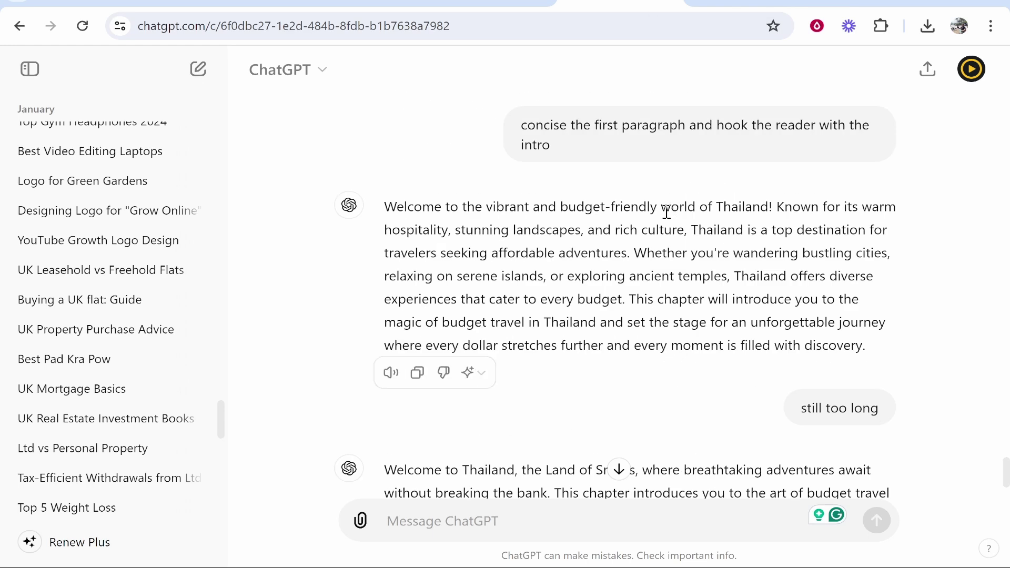
pyautogui.scroll(10, 789, 271)
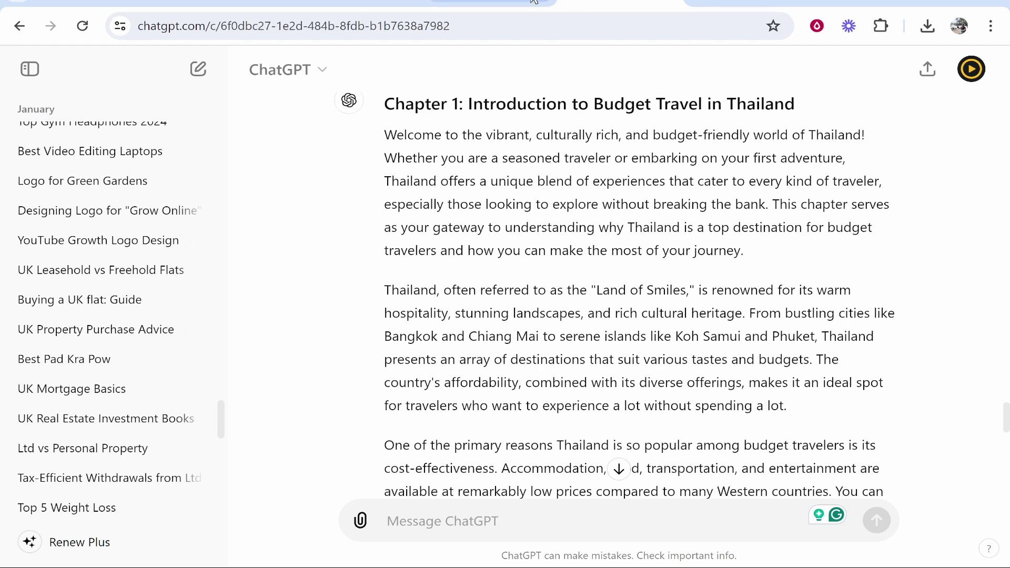
pyautogui.click(490, 8)
pyautogui.scroll(-5, 348, 180)
pyautogui.scroll(5, 344, 299)
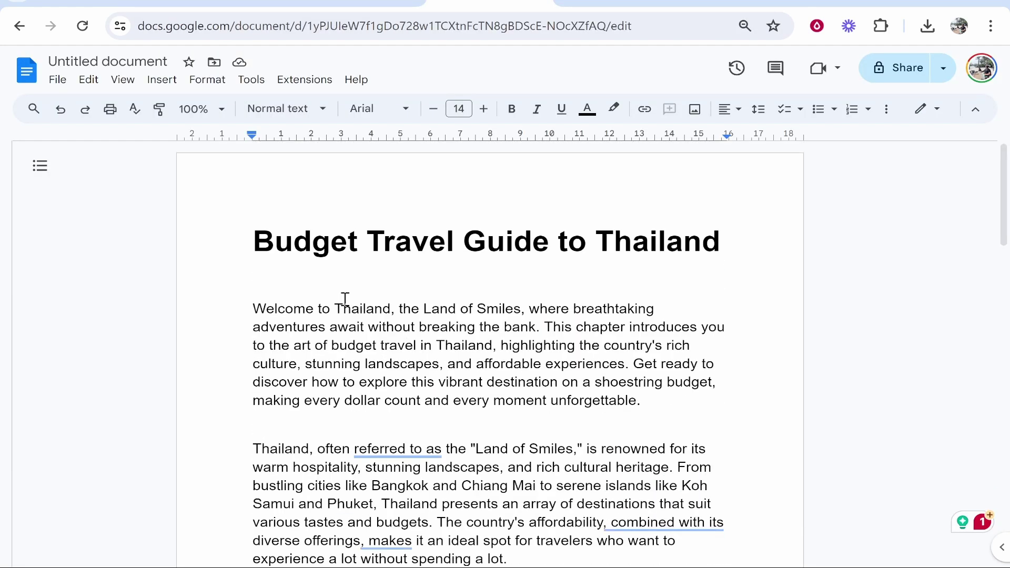
pyautogui.hotkey('ctrl', 'Tab')
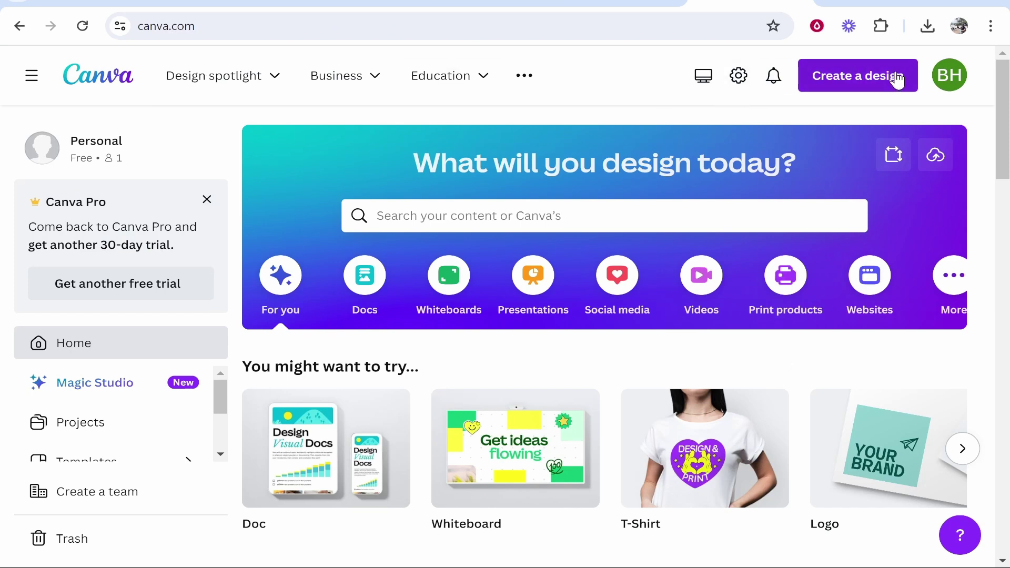
# - Search Canva templates for 'ebook' and show all the results
pyautogui.click(582, 215)
pyautogui.write('ebook')
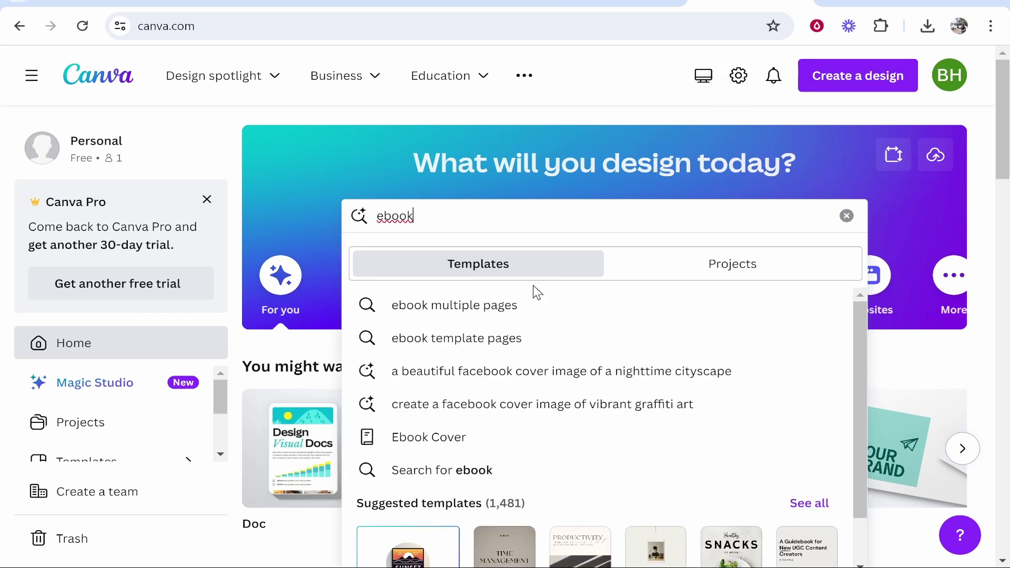
pyautogui.scroll(-2, 473, 316)
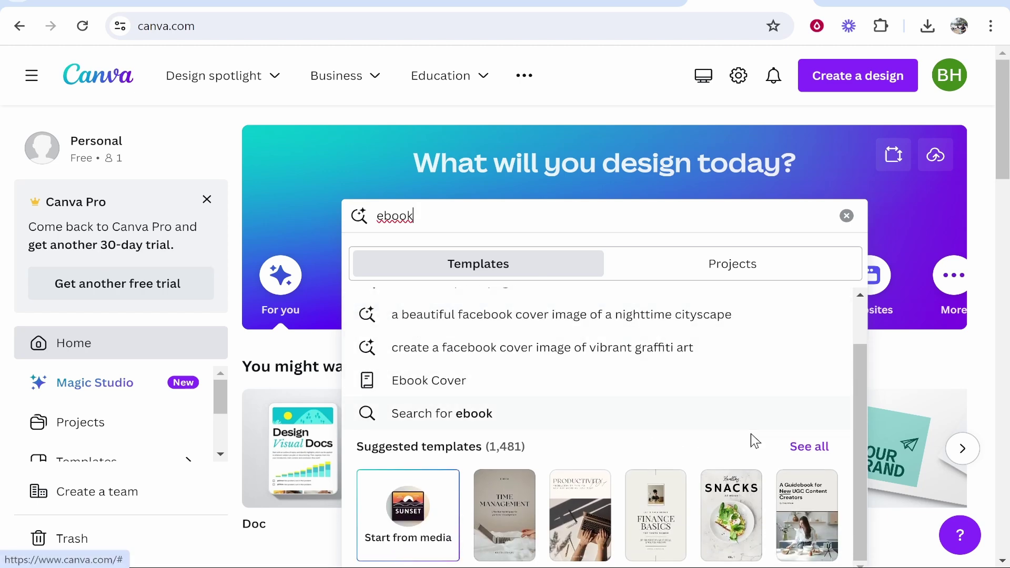
pyautogui.click(802, 449)
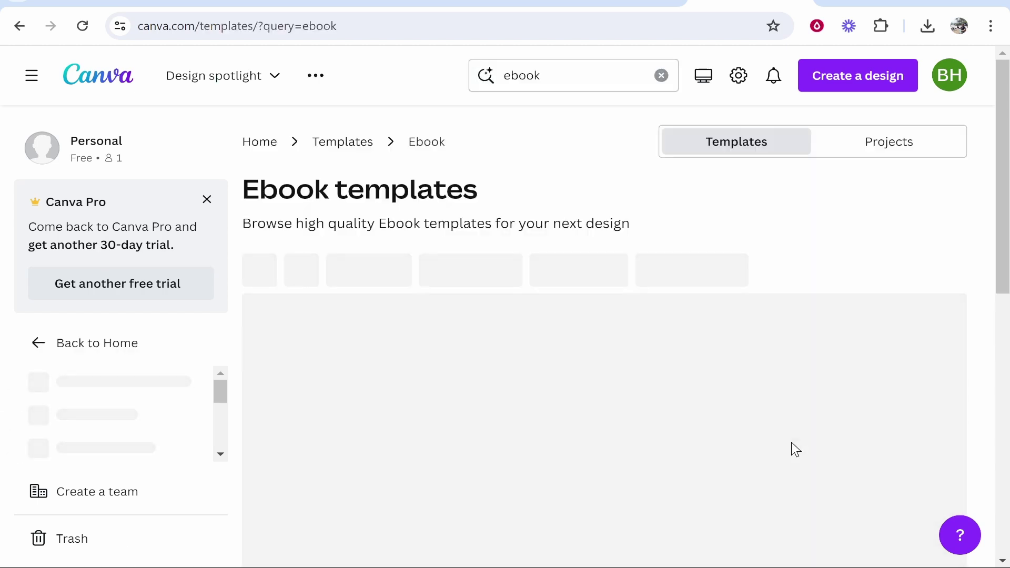
pyautogui.scroll(-3, 198, 368)
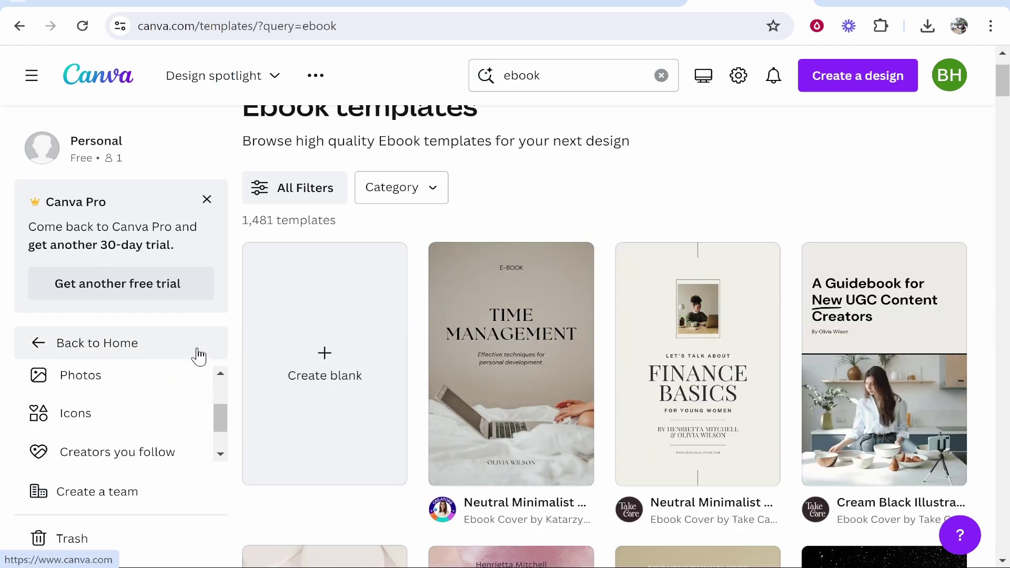
pyautogui.scroll(2, 205, 326)
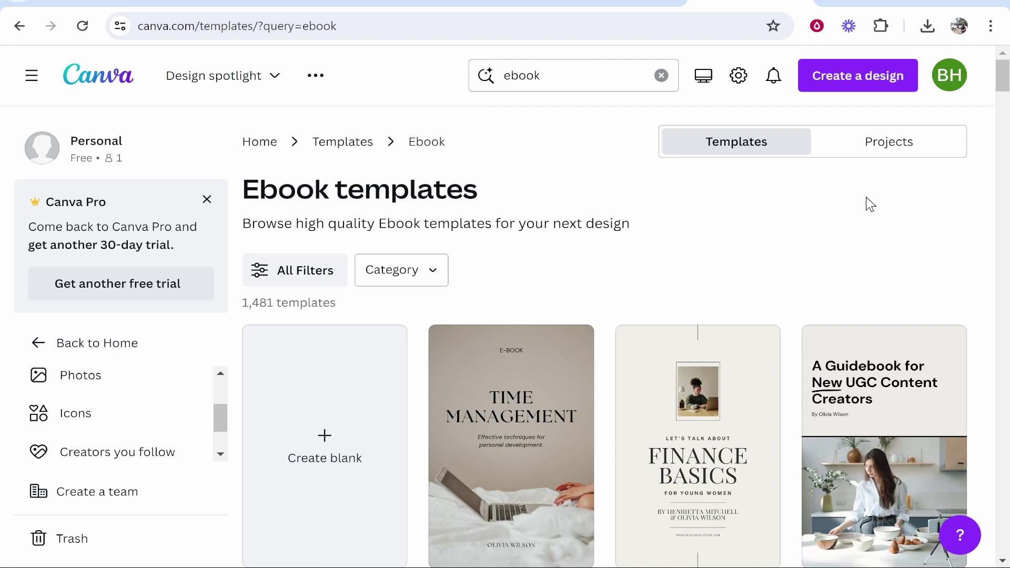
# - Filter the ebook template results to free templates only
pyautogui.click(283, 271)
pyautogui.scroll(-10, 63, 316)
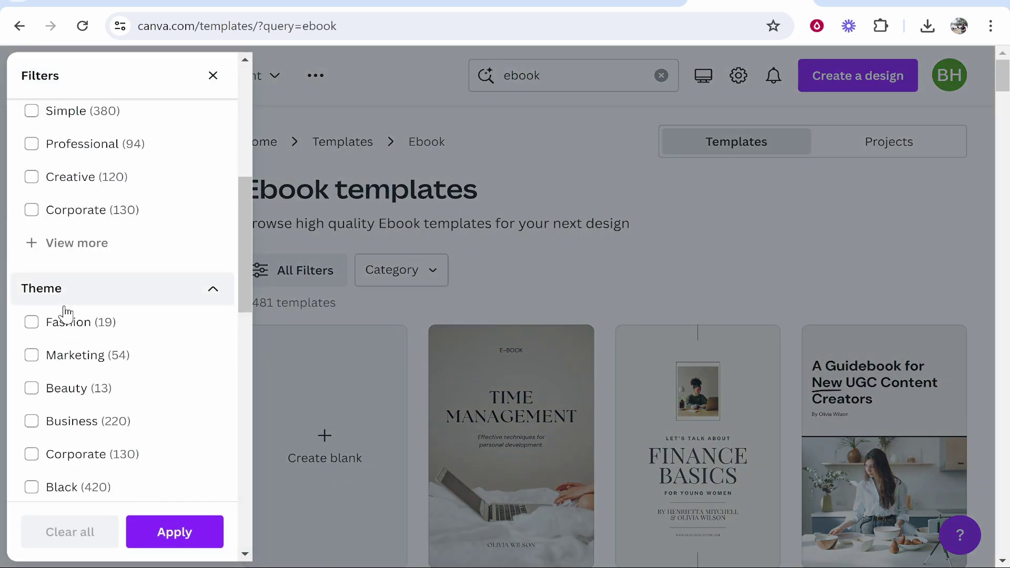
pyautogui.scroll(-5, 52, 395)
pyautogui.click(47, 423)
pyautogui.scroll(-1, 106, 473)
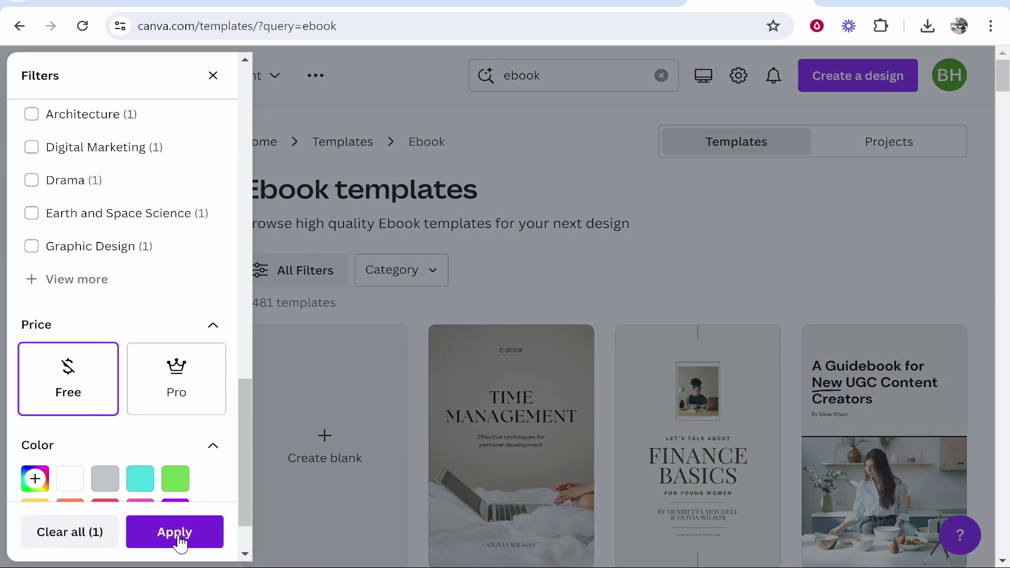
pyautogui.click(179, 540)
# - Open the blue Clouds ebook cover template and customize it
pyautogui.scroll(-3, 617, 200)
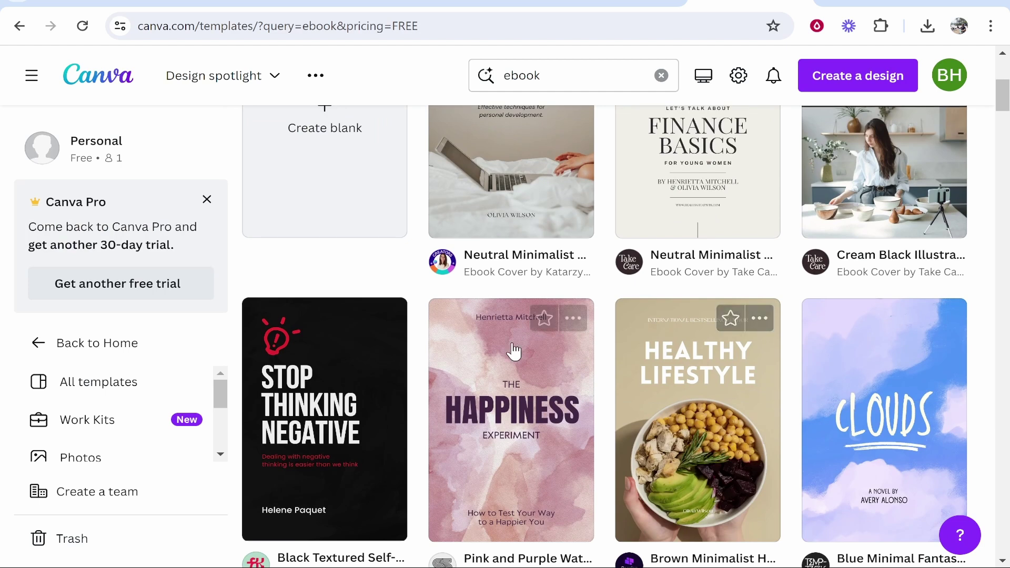
pyautogui.scroll(-2, 894, 336)
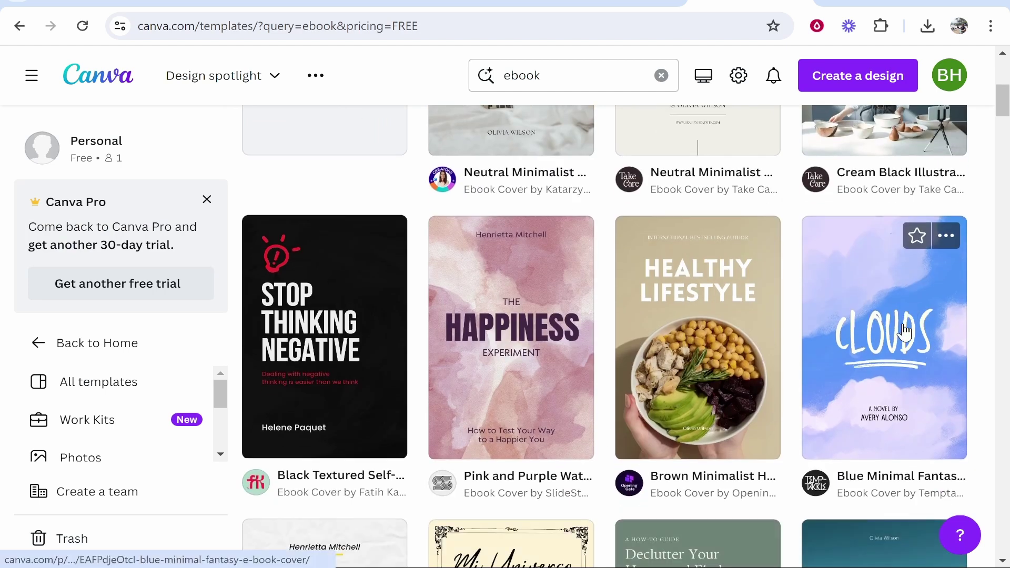
pyautogui.click(904, 331)
pyautogui.click(683, 247)
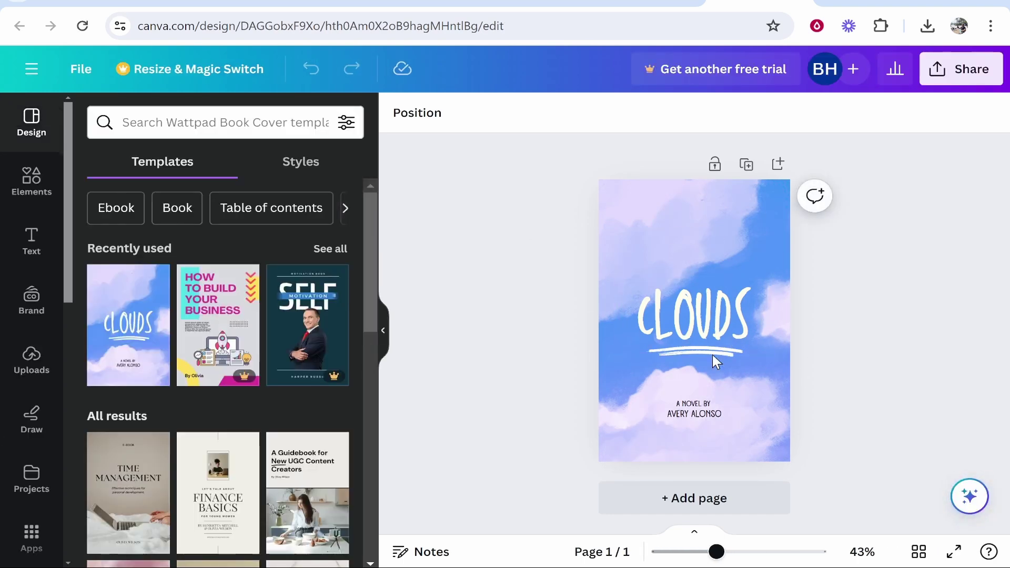
# - Replace the CLOUDS cover title with the pasted 'Budget Travel Guide to Thailand'
pyautogui.click(706, 332)
pyautogui.click(706, 332)
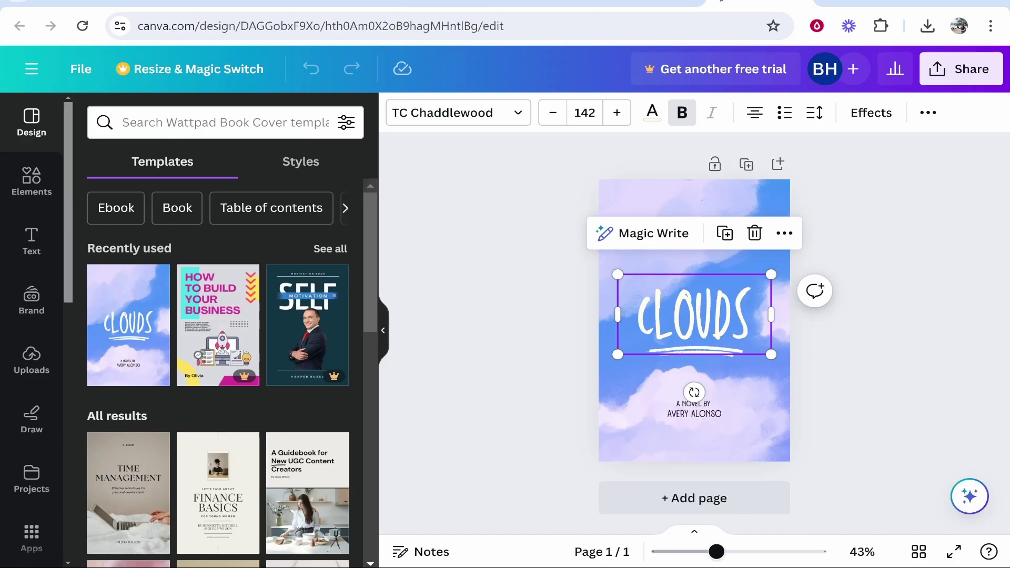
pyautogui.doubleClick(697, 333)
pyautogui.write('BUDGET TRAVEL GUIDE TO THAILAND')
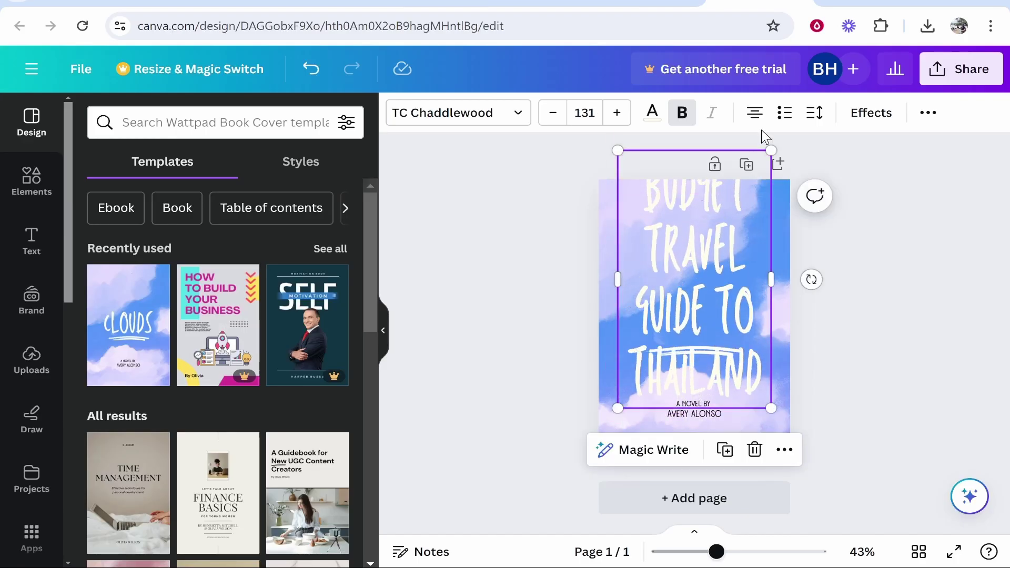
# - Shrink the new title, move it up, and place the underline beneath THAILAND
pyautogui.moveTo(770, 151); pyautogui.dragTo(724, 226)
pyautogui.moveTo(699, 263); pyautogui.dragTo(716, 216)
pyautogui.moveTo(705, 352); pyautogui.dragTo(696, 364)
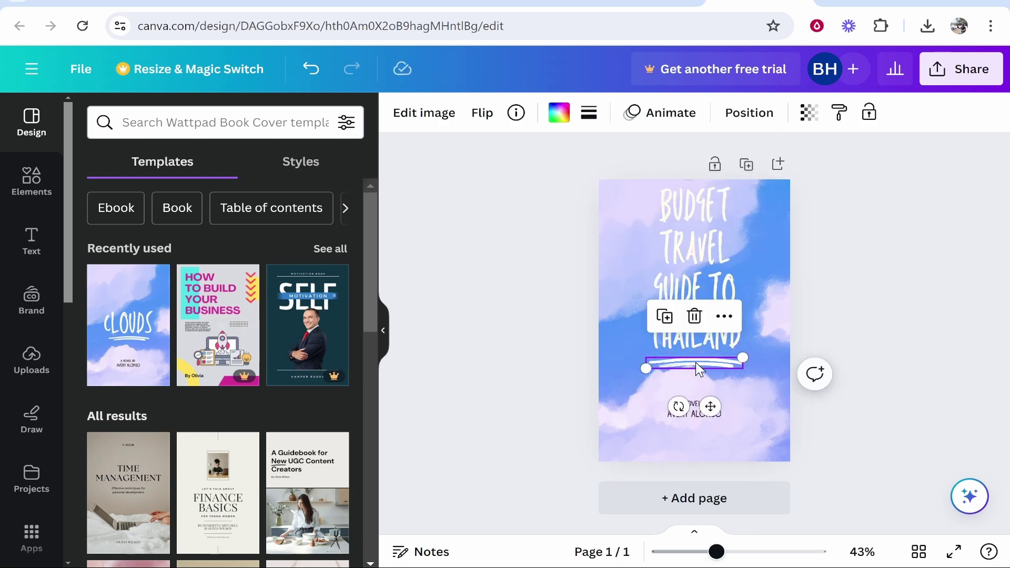
pyautogui.moveTo(703, 227); pyautogui.dragTo(697, 263)
pyautogui.click(777, 248)
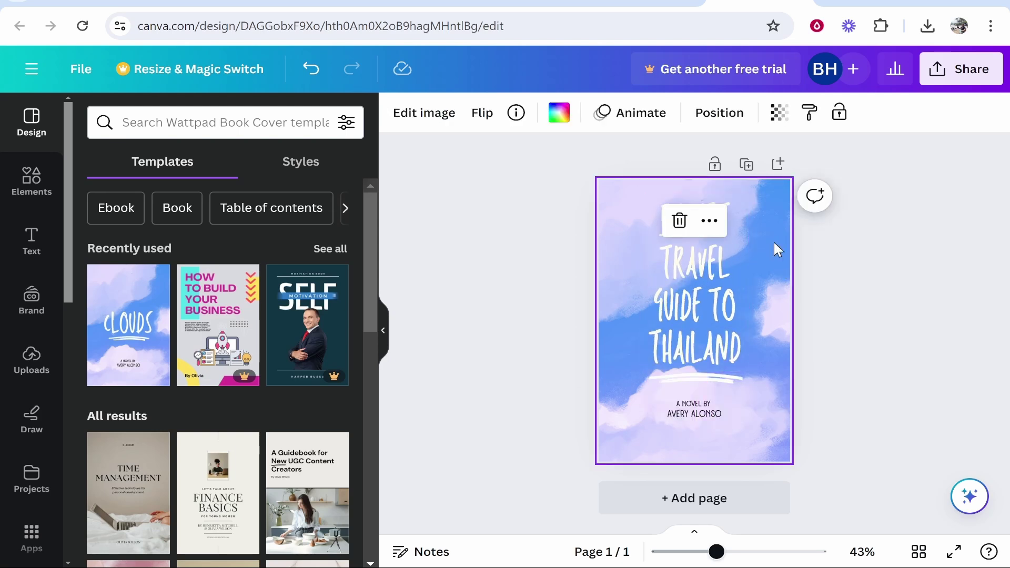
pyautogui.click(515, 238)
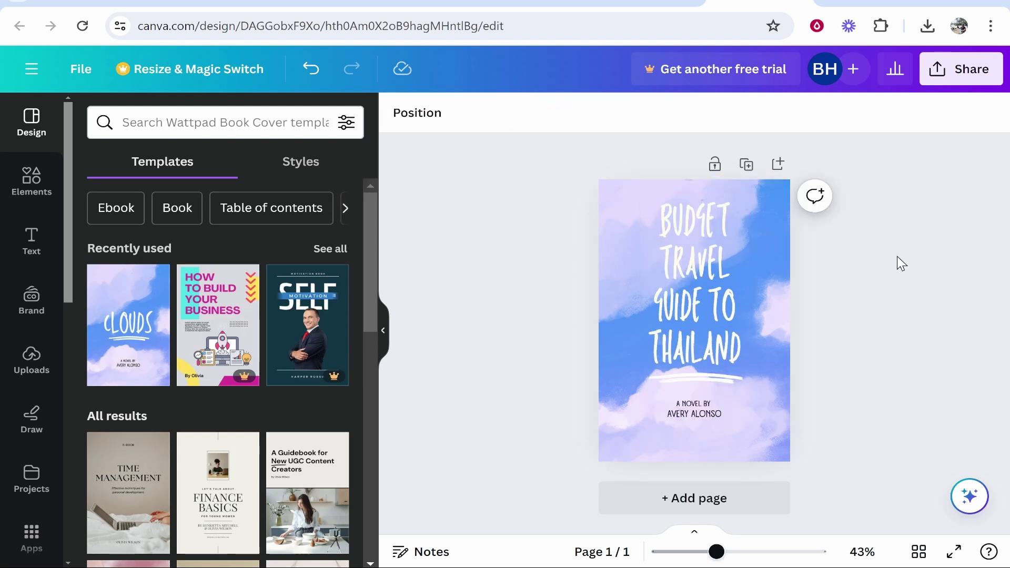
# - Add a blank second page and put a body text box on it
pyautogui.click(694, 498)
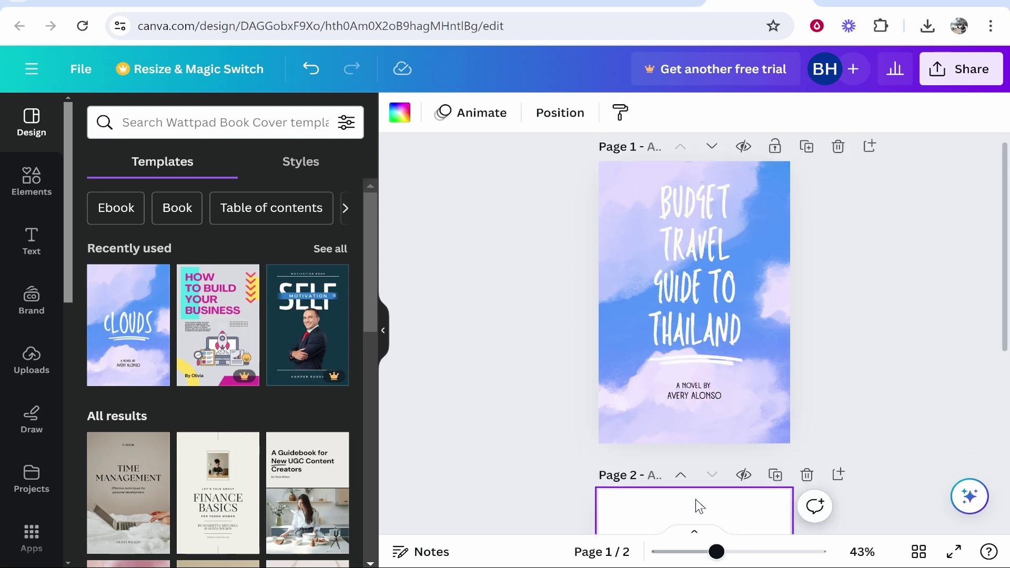
pyautogui.click(16, 247)
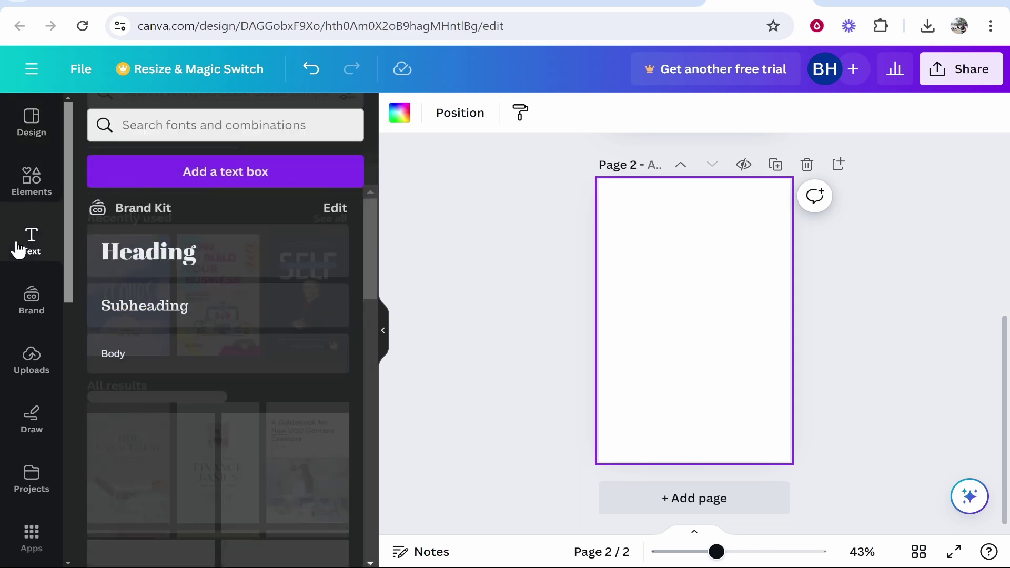
pyautogui.click(146, 352)
# - Copy the 'Welcome to Thailand' intro from the Google Docs draft into the body box
pyautogui.click(453, 4)
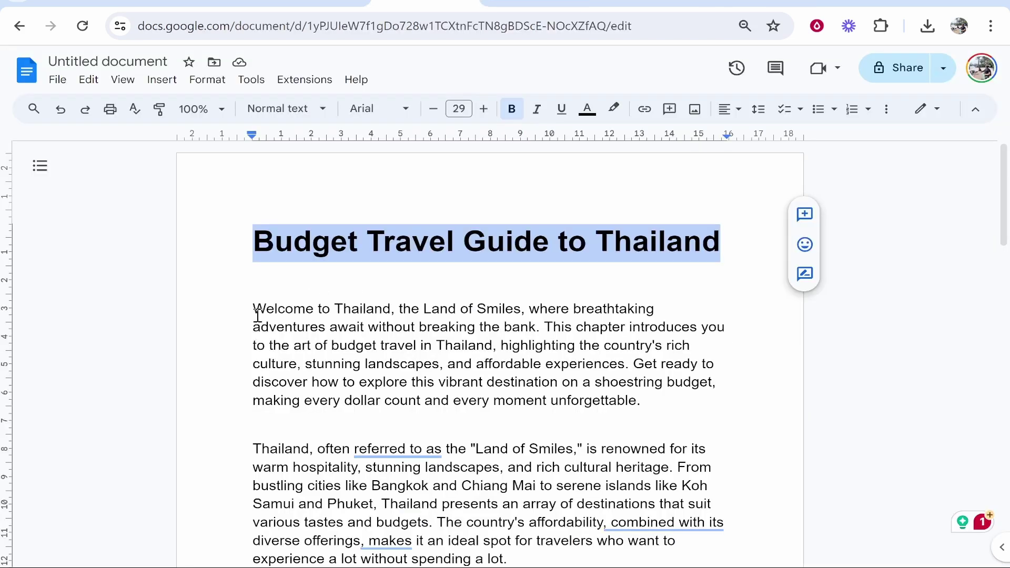
pyautogui.moveTo(257, 314); pyautogui.dragTo(651, 405)
pyautogui.scroll(-3, 680, 522)
pyautogui.hotkey('ctrl', 'c')
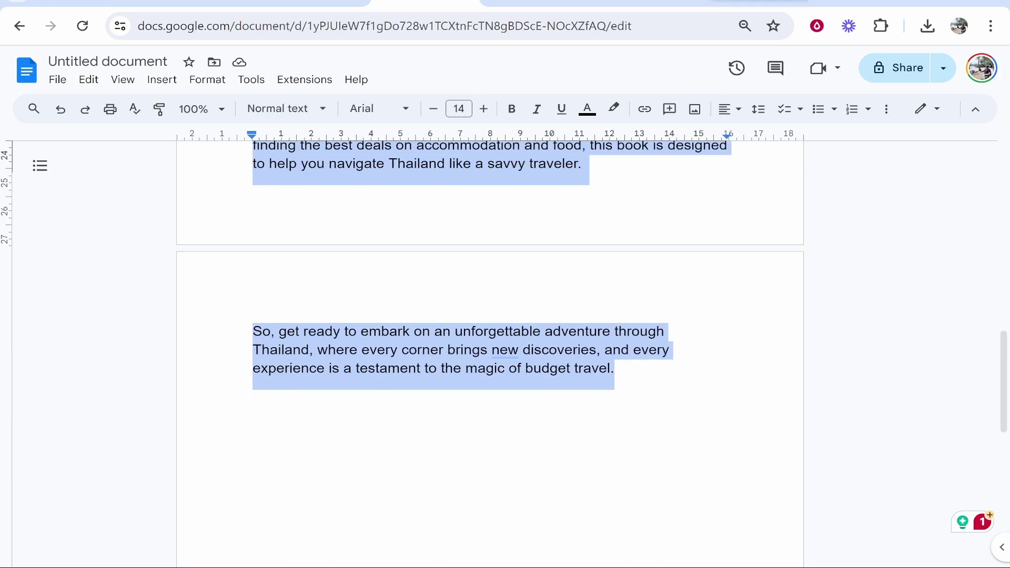
pyautogui.click(757, 4)
pyautogui.hotkey('ctrl', 'v')
# - Set the intro text in Arimo, then move and shrink its box on page 2
pyautogui.click(468, 112)
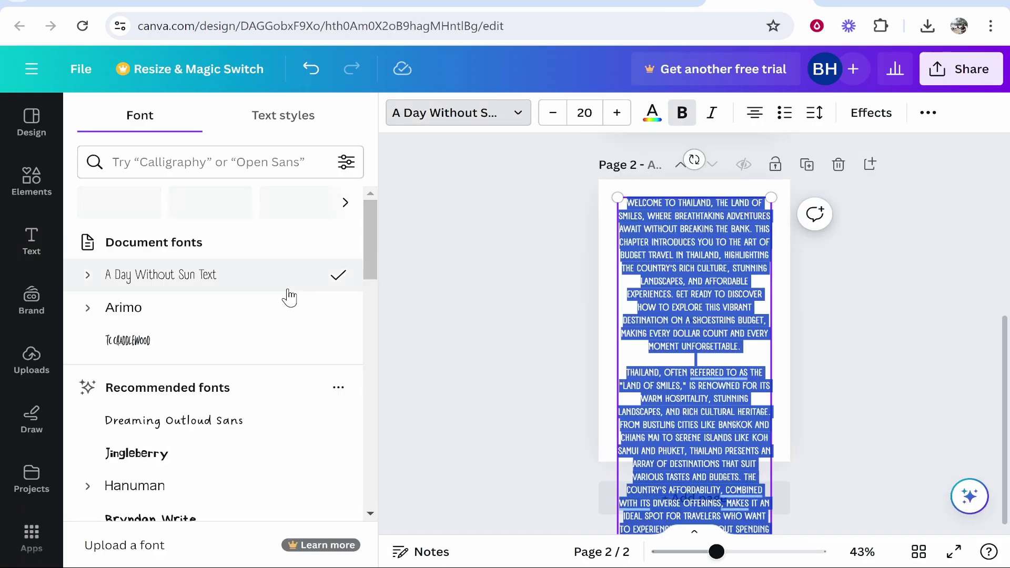
pyautogui.click(670, 322)
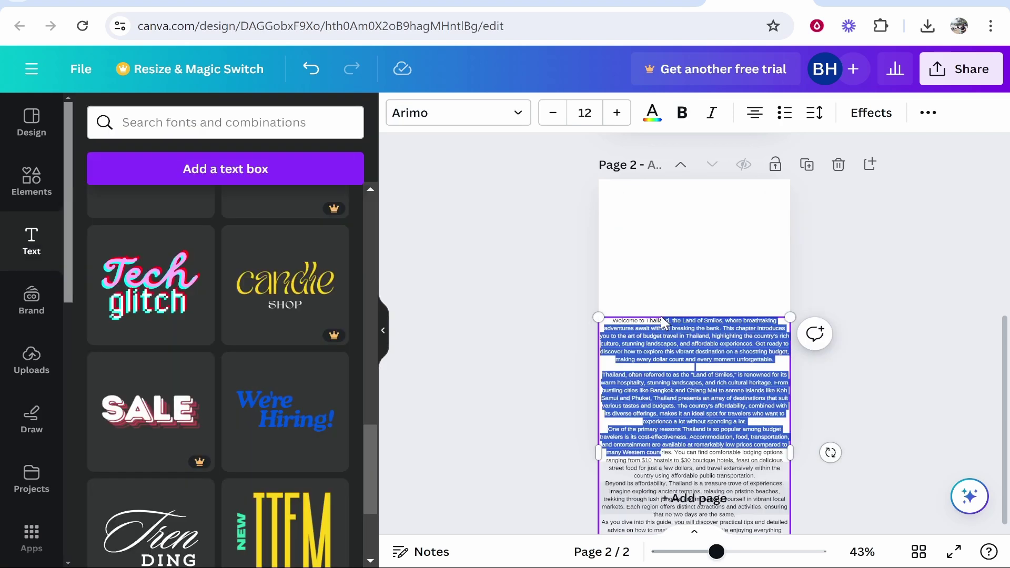
pyautogui.moveTo(664, 315); pyautogui.dragTo(664, 190)
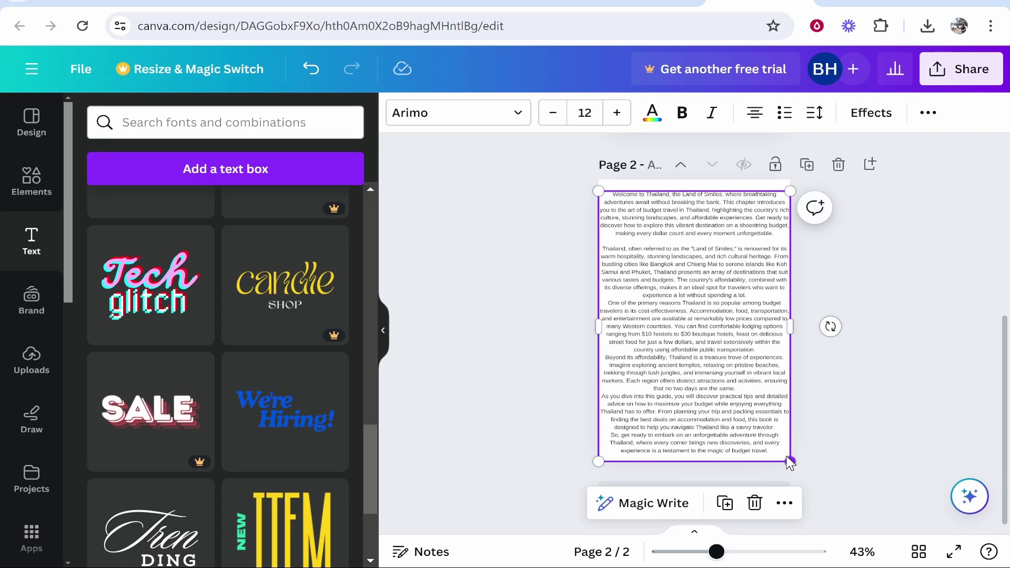
pyautogui.moveTo(791, 462); pyautogui.dragTo(774, 440)
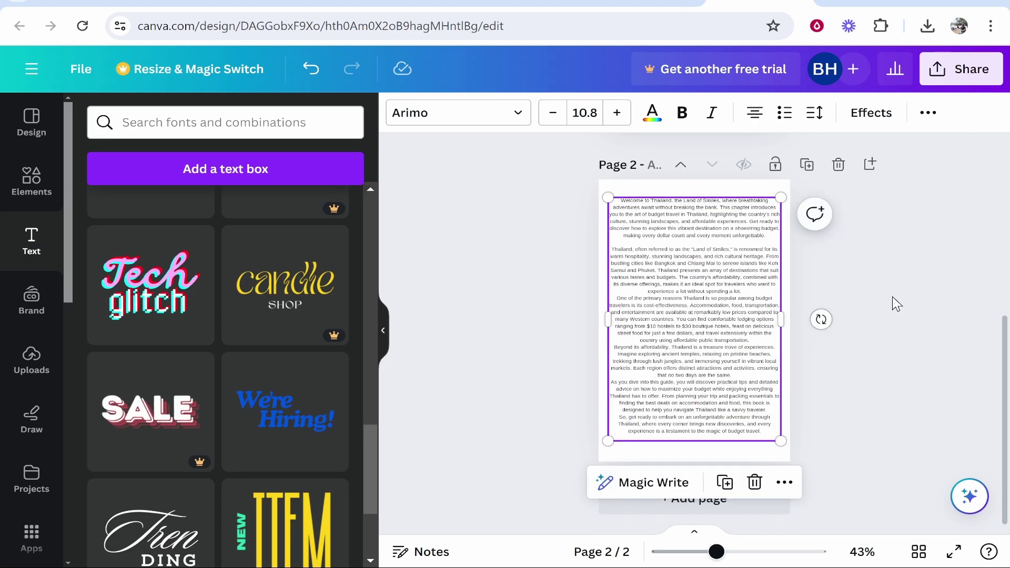
# - Restore the accidentally deleted paragraph box, enlarge it slightly and centre it on page 2
pyautogui.click(724, 229)
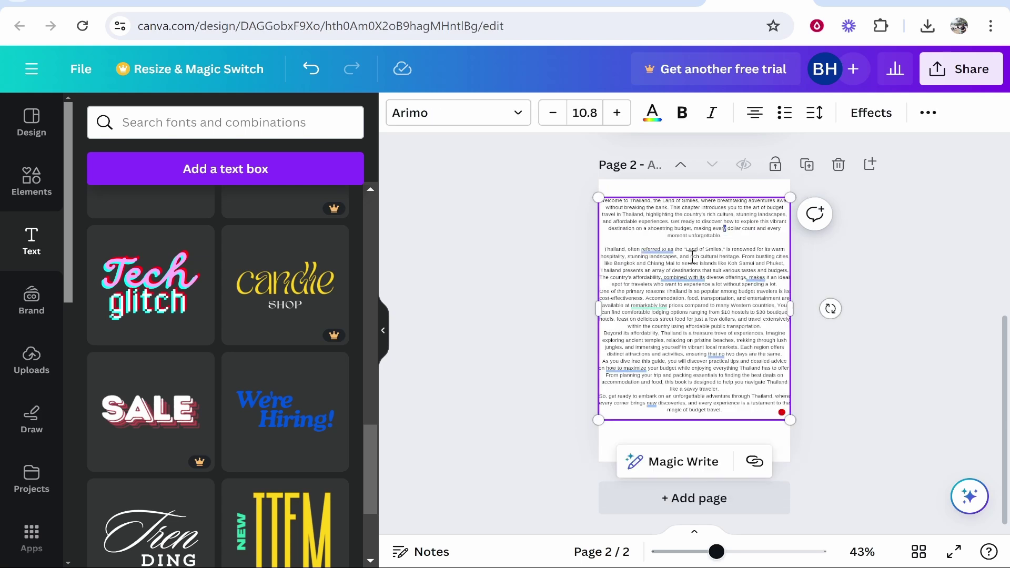
pyautogui.click(783, 285)
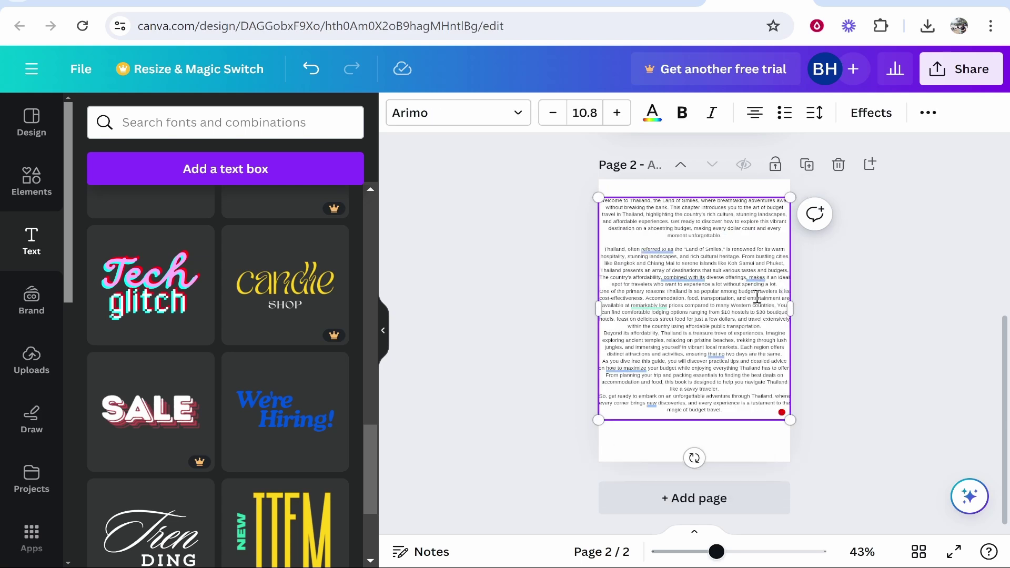
pyautogui.press('Escape')
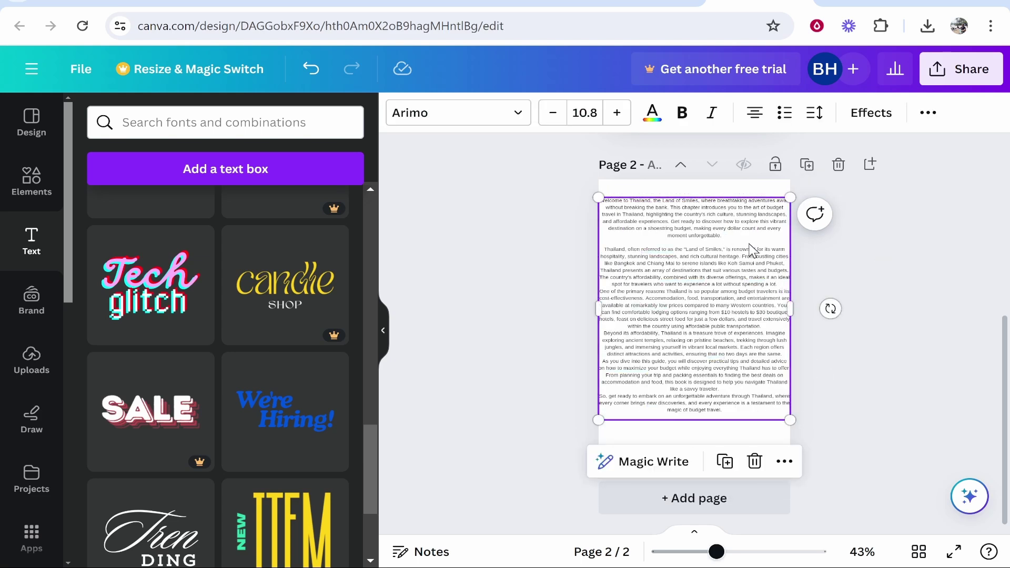
pyautogui.press('Delete')
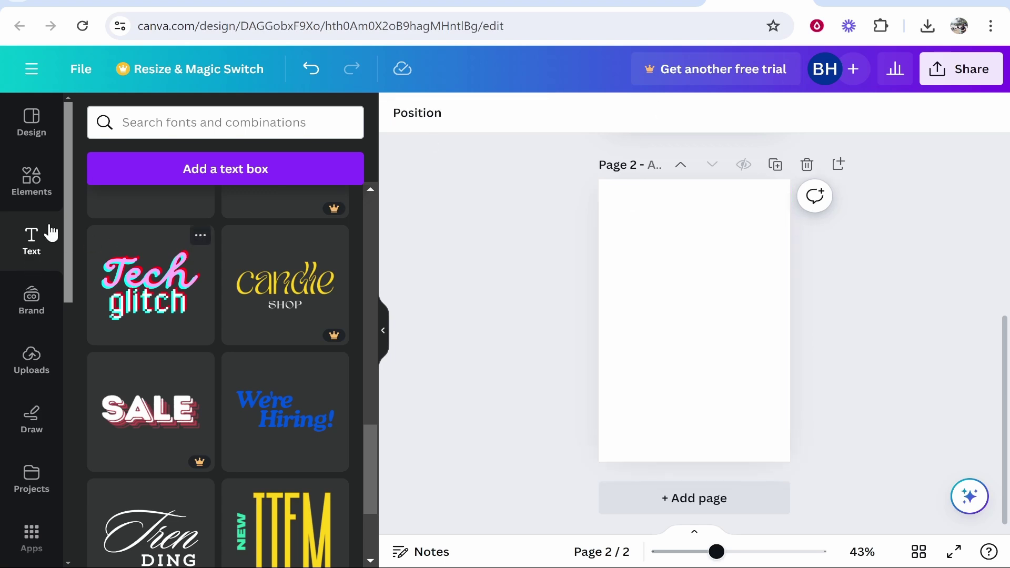
pyautogui.hotkey('ctrl', 'z')
pyautogui.moveTo(616, 339); pyautogui.dragTo(608, 342)
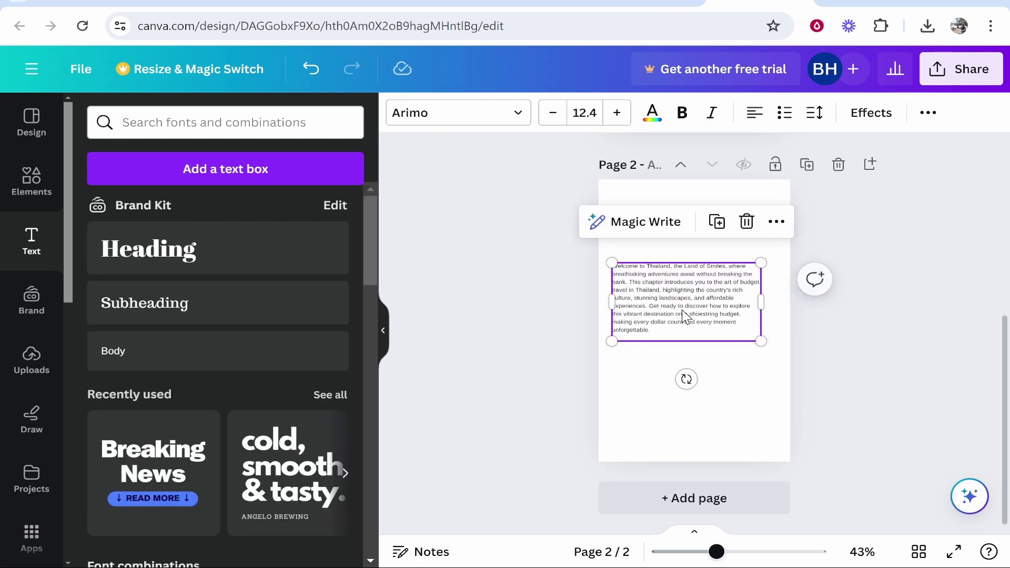
pyautogui.moveTo(682, 304); pyautogui.dragTo(692, 308)
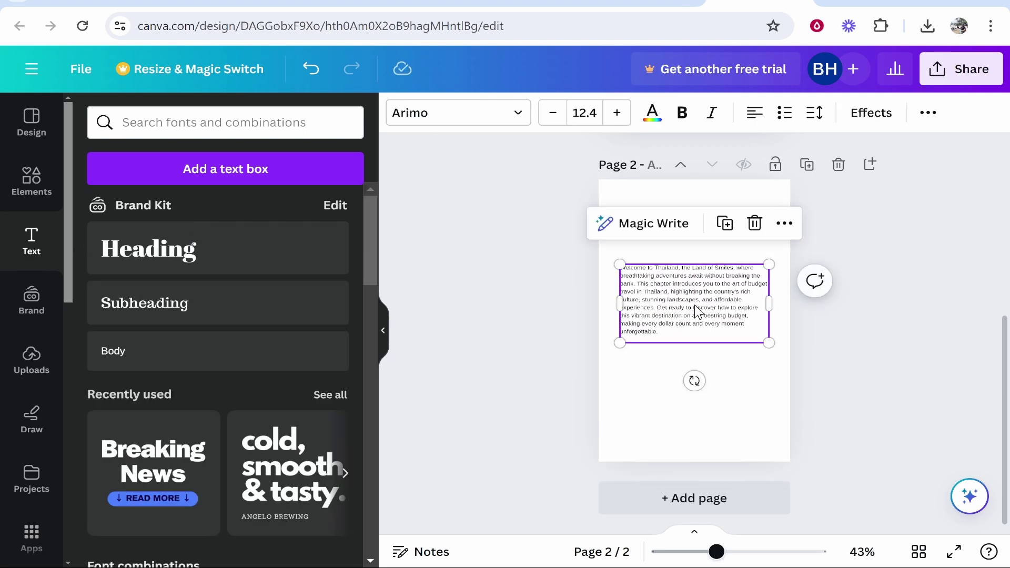
pyautogui.click(873, 331)
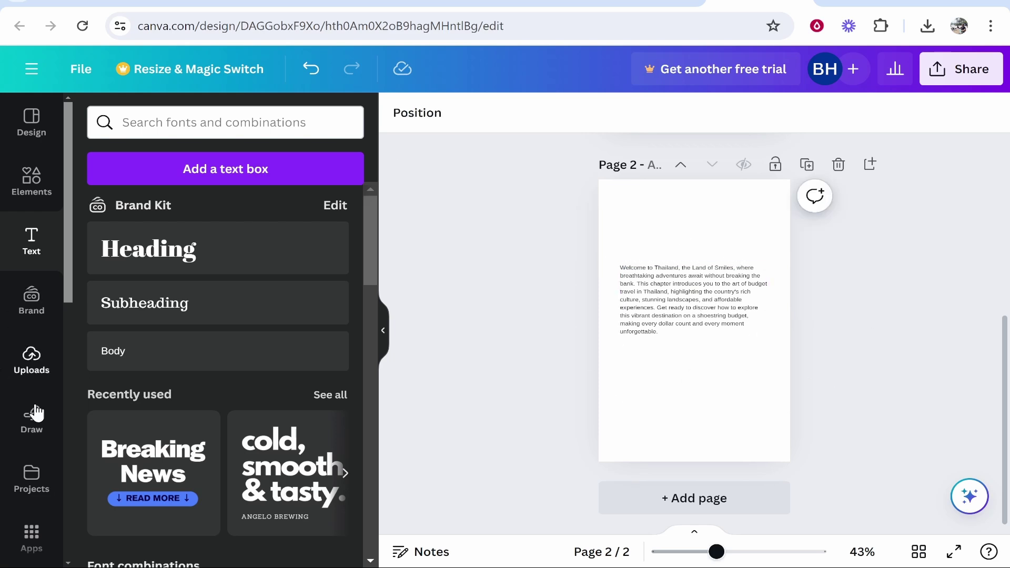
# - Search Elements for 'thailand' and show all matching photos
pyautogui.click(35, 366)
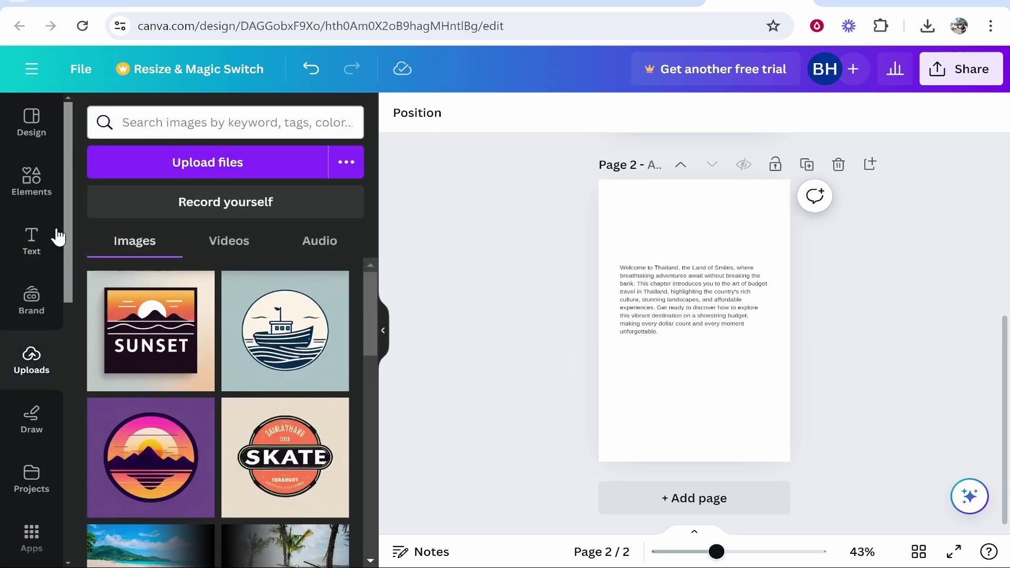
pyautogui.click(24, 128)
pyautogui.click(29, 176)
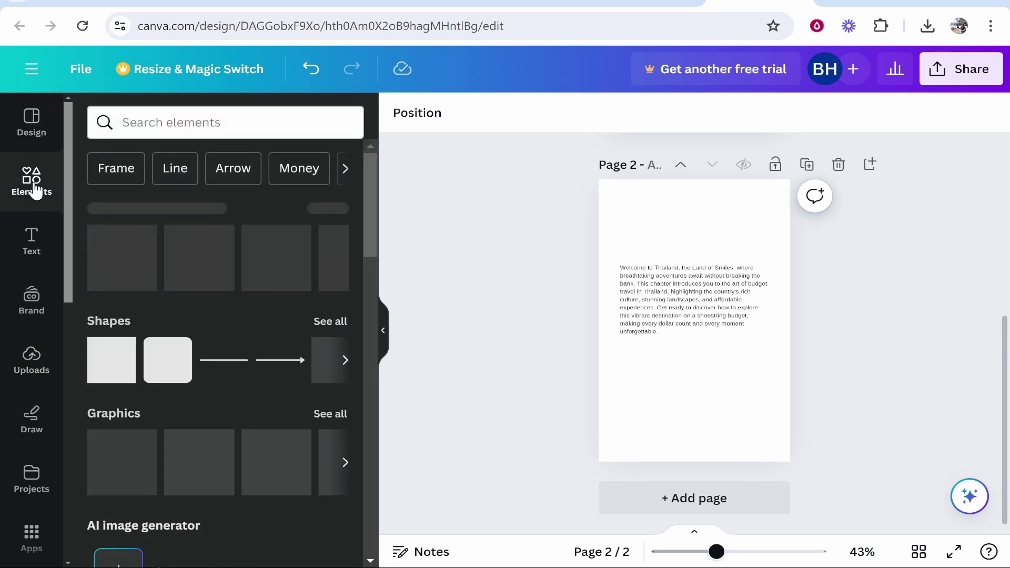
pyautogui.write('thailand')
pyautogui.press('Return')
pyautogui.scroll(-2, 224, 382)
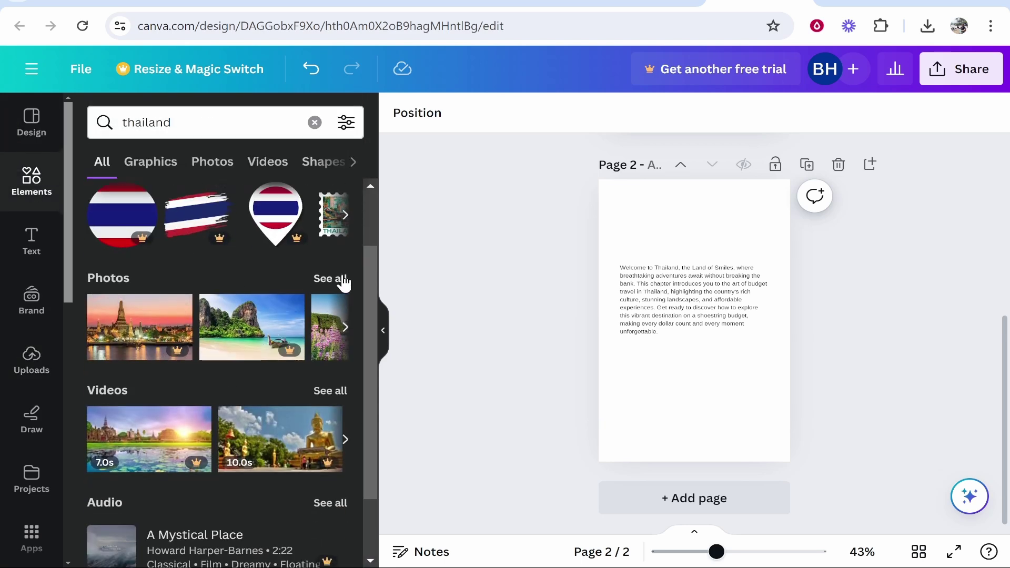
pyautogui.click(339, 280)
pyautogui.scroll(-2, 233, 357)
# - Add the lake-temple photo, sized and centred above the intro paragraph
pyautogui.click(242, 363)
pyautogui.moveTo(784, 263); pyautogui.dragTo(712, 222)
pyautogui.click(832, 340)
# - Scroll through the design and briefly check the ChatGPT conversation before returning to Canva
pyautogui.scroll(4, 726, 308)
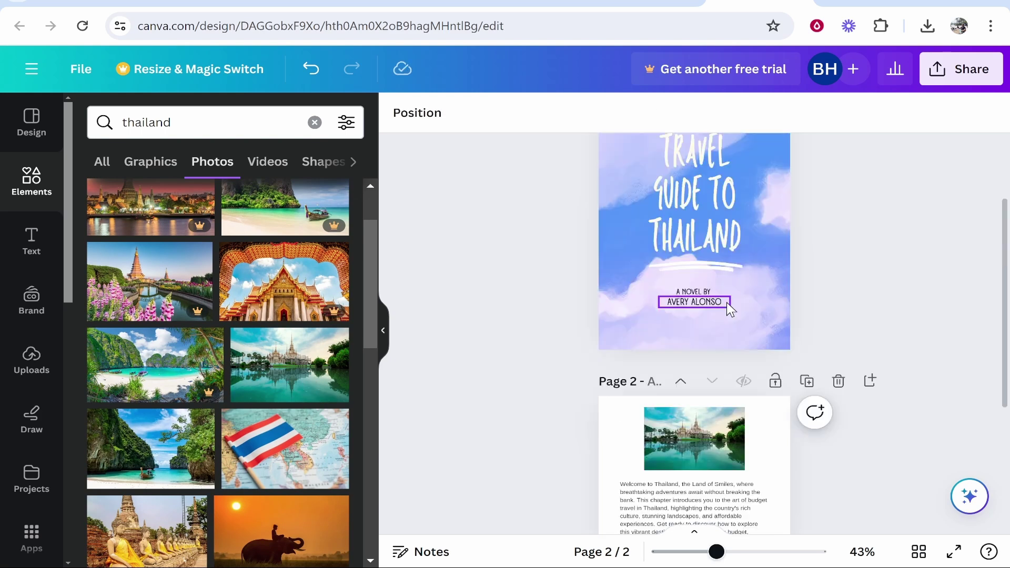
pyautogui.scroll(-1, 608, 288)
pyautogui.scroll(-2, 683, 299)
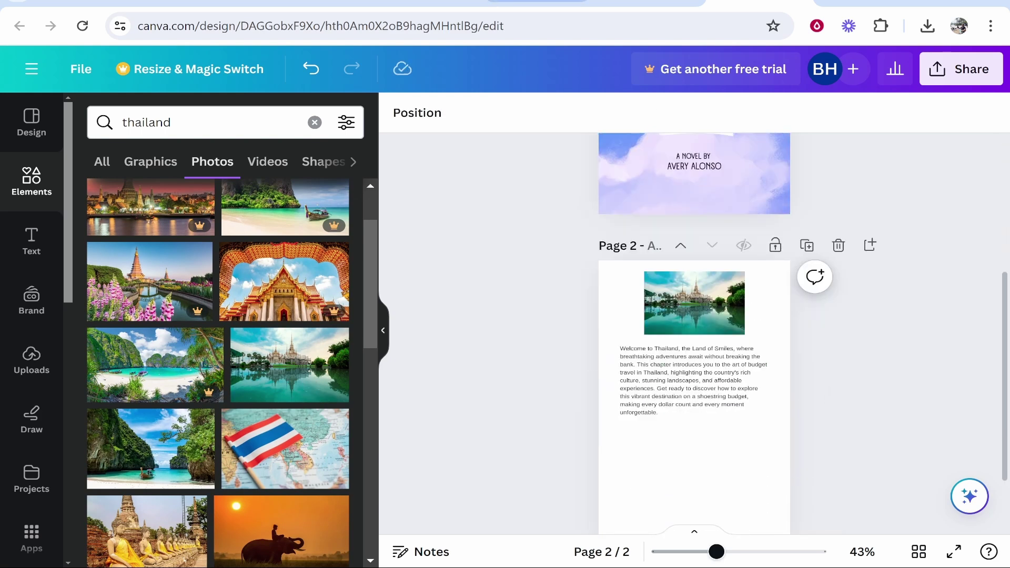
pyautogui.hotkey('ctrl', 'shift', 'Tab')
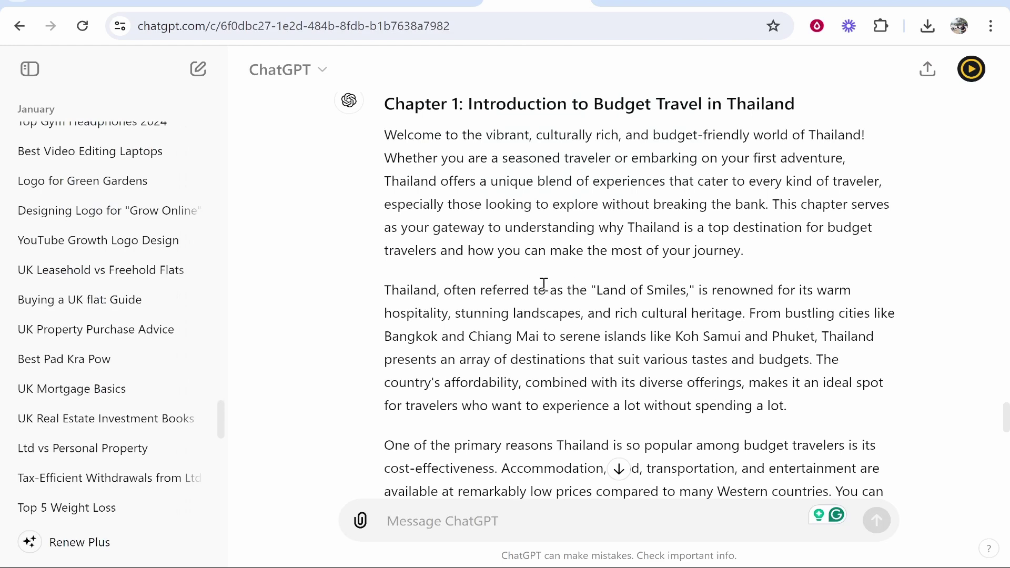
pyautogui.hotkey('ctrl', 'Tab')
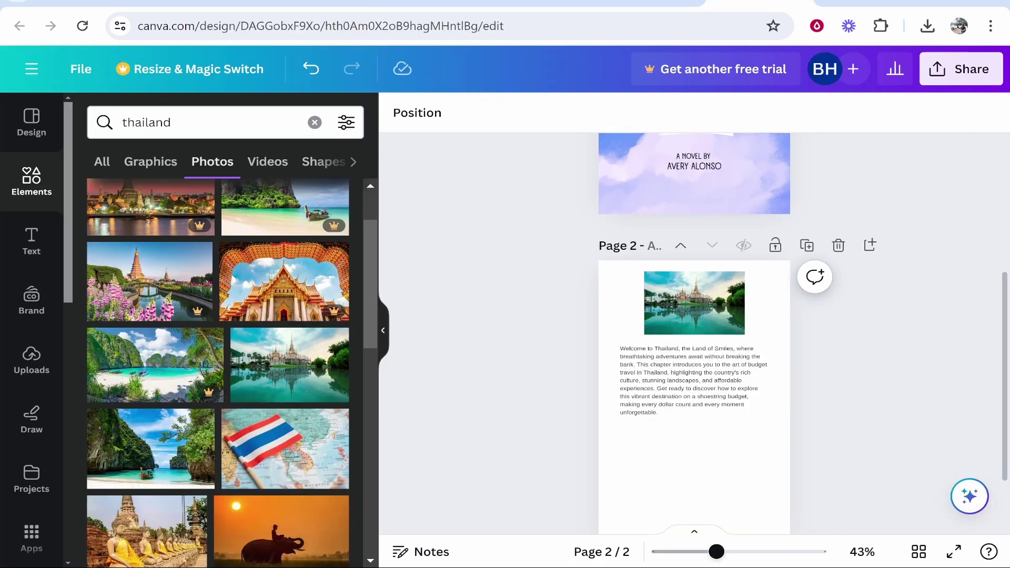
pyautogui.scroll(5, 741, 342)
pyautogui.scroll(-5, 899, 284)
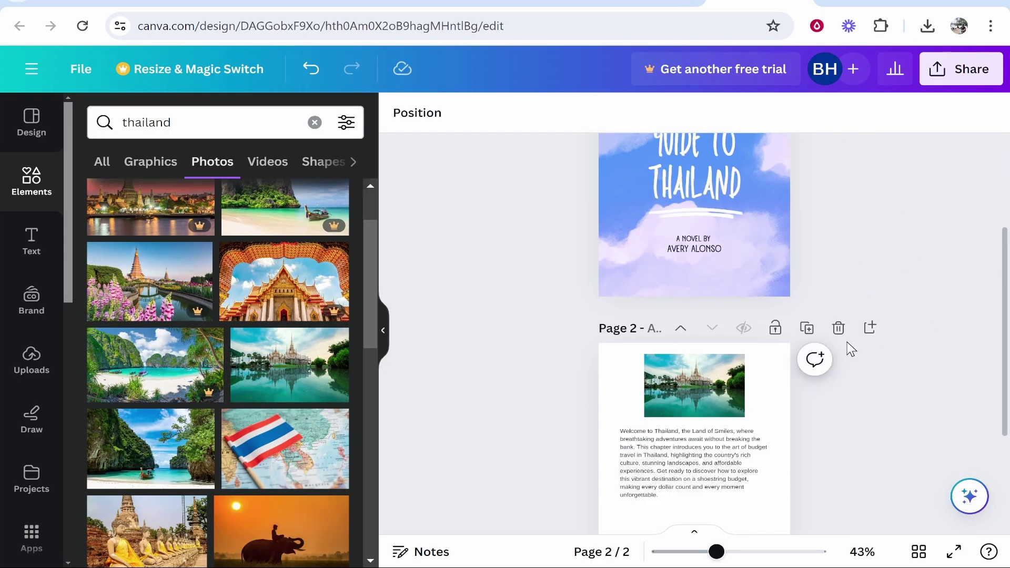